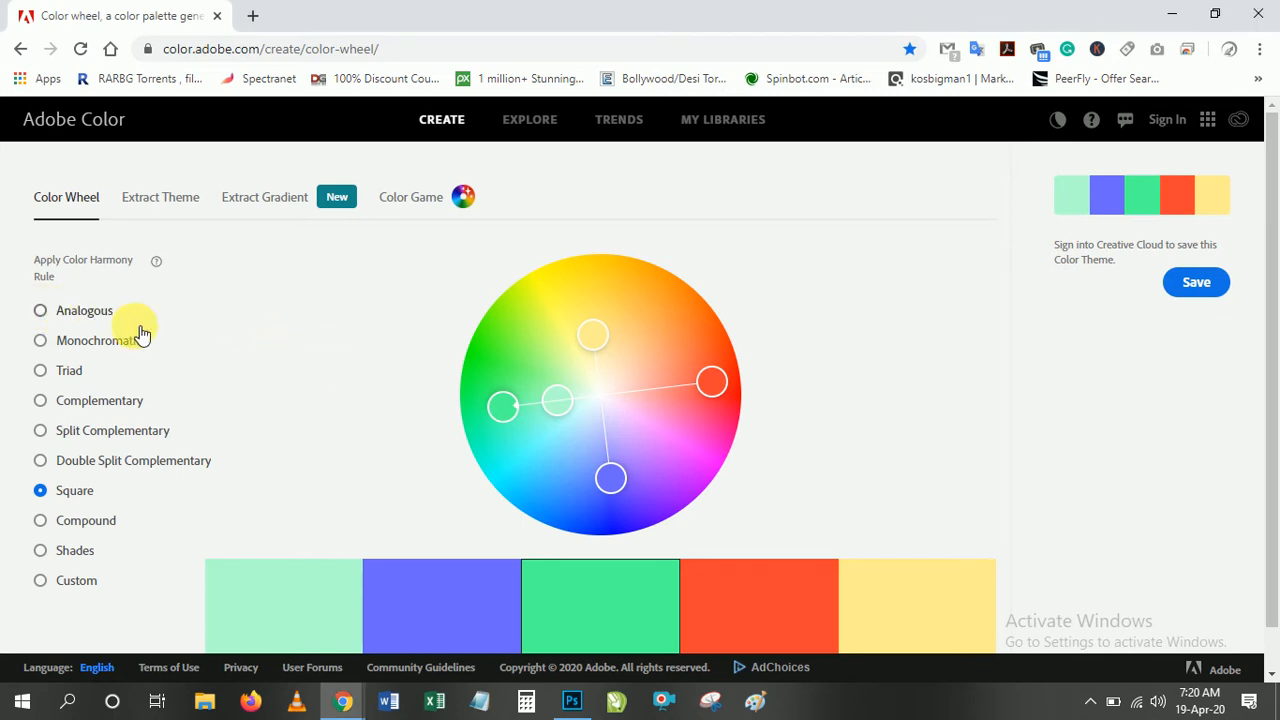
- Apply the Analogous harmony rule and spread the color wheel's markers until the last swatch is orange #FF6516
{"action": "left_click", "coordinate": [42, 315]}
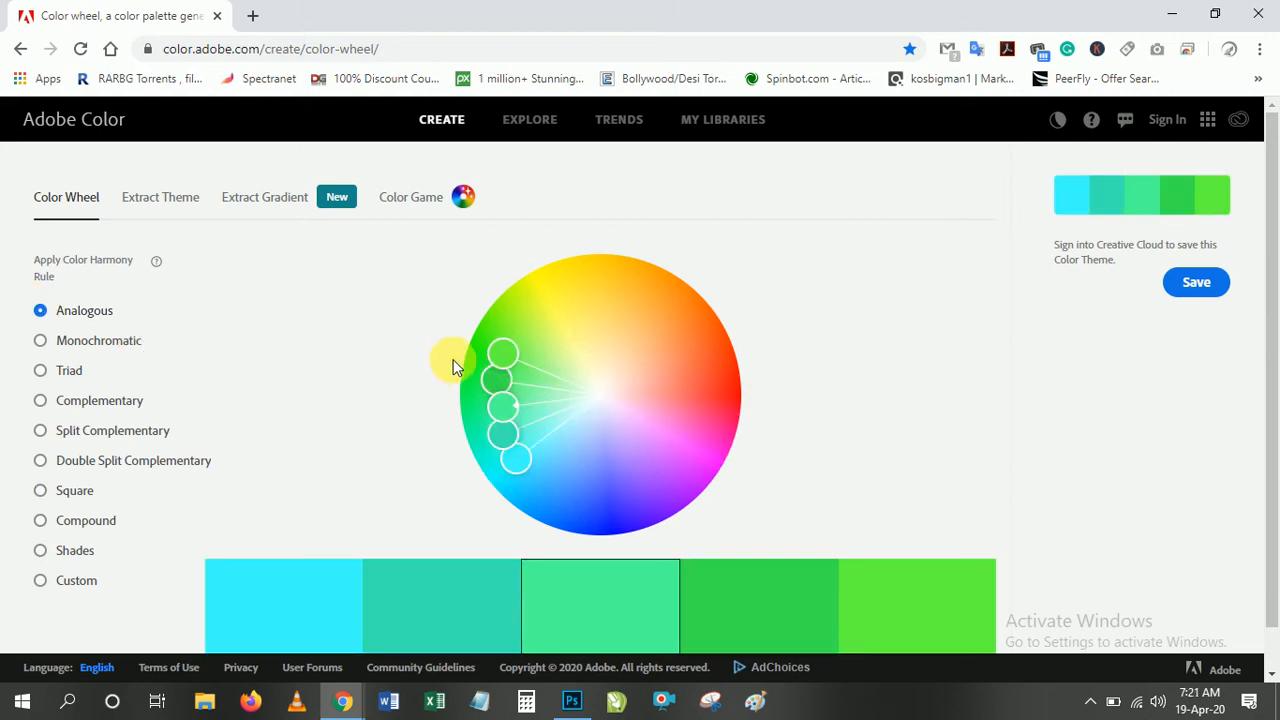
{"action": "left_click", "coordinate": [506, 350]}
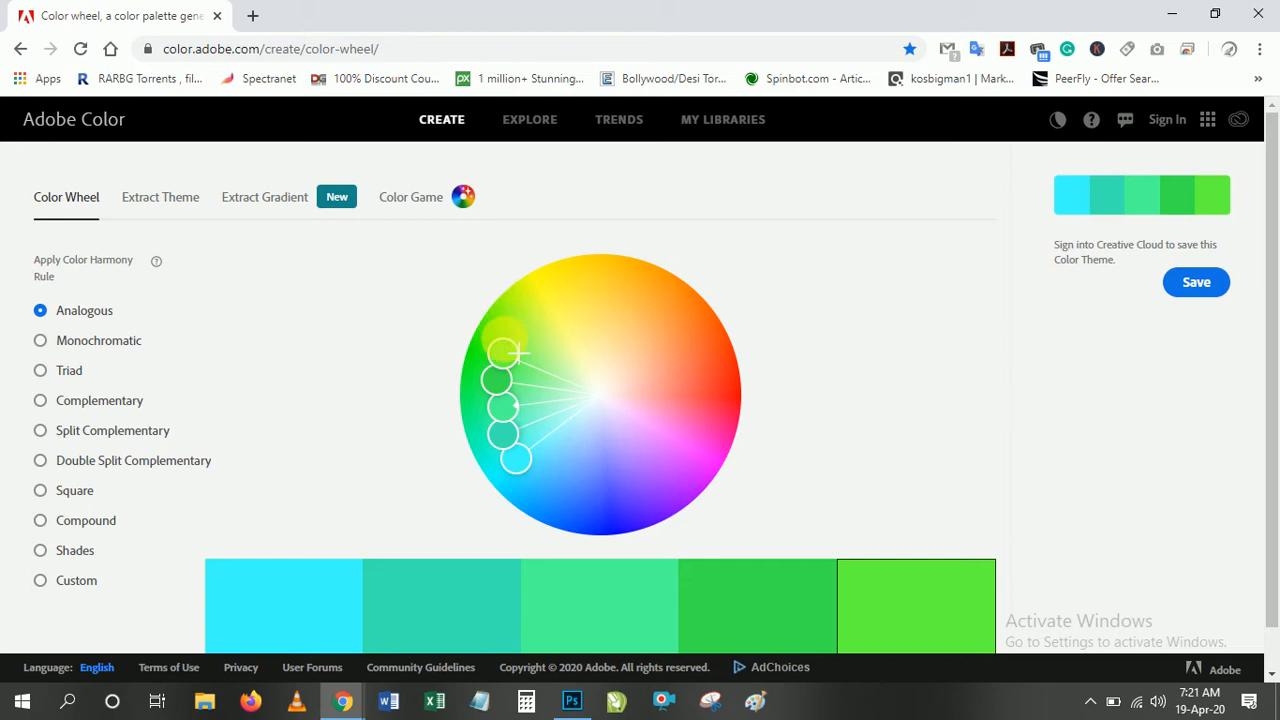
{"action": "left_click_drag", "start_coordinate": [502, 351], "coordinate": [517, 365]}
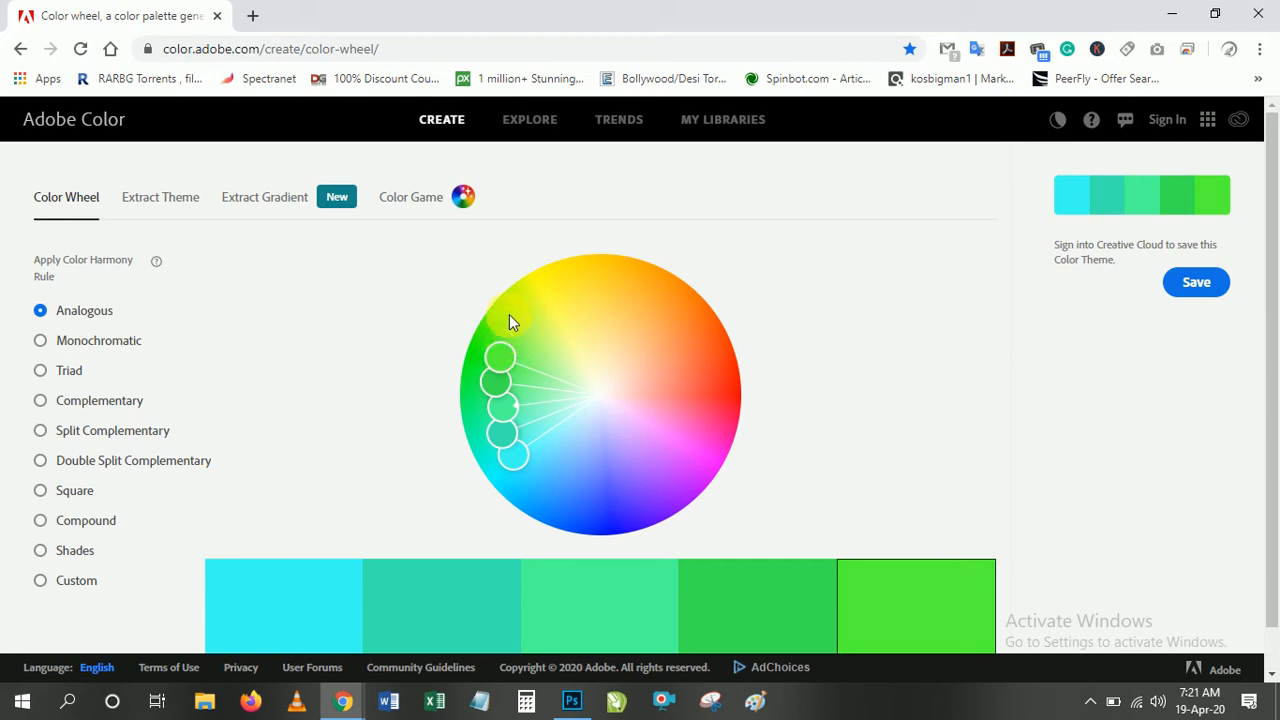
{"action": "left_click_drag", "start_coordinate": [544, 282], "coordinate": [599, 264]}
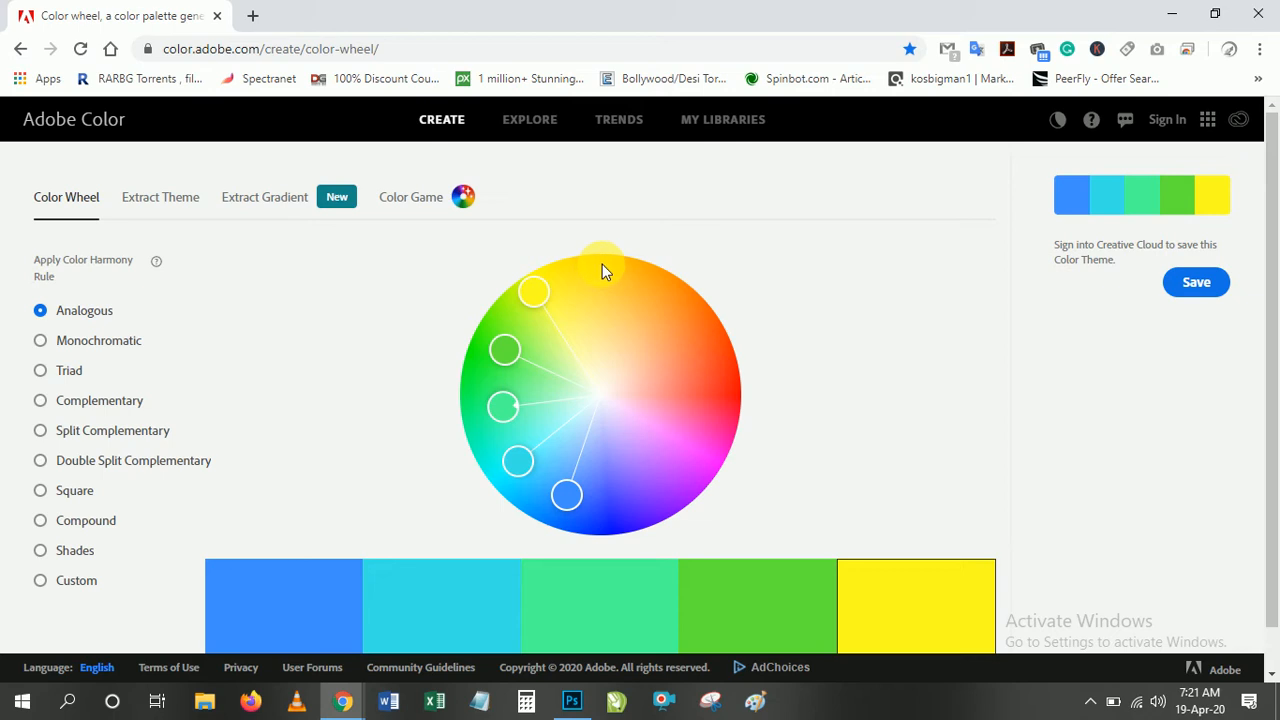
{"action": "left_click_drag", "start_coordinate": [602, 266], "coordinate": [615, 276]}
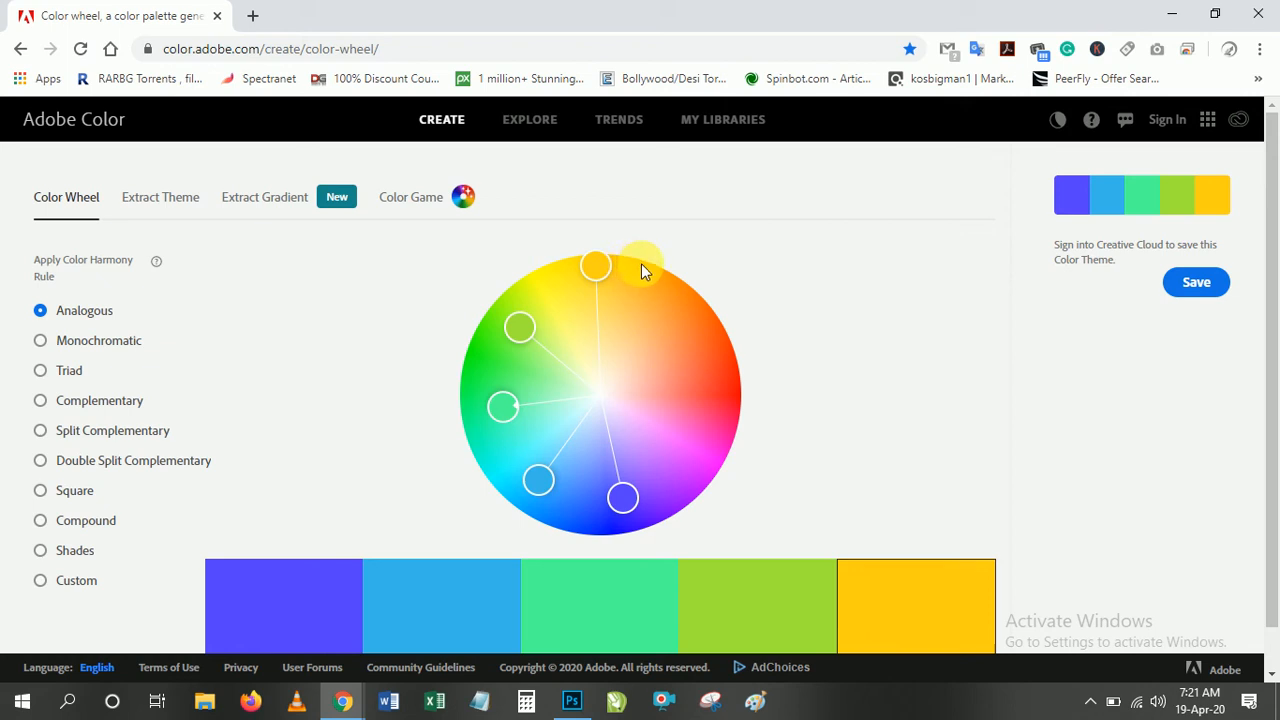
{"action": "left_click", "coordinate": [641, 264]}
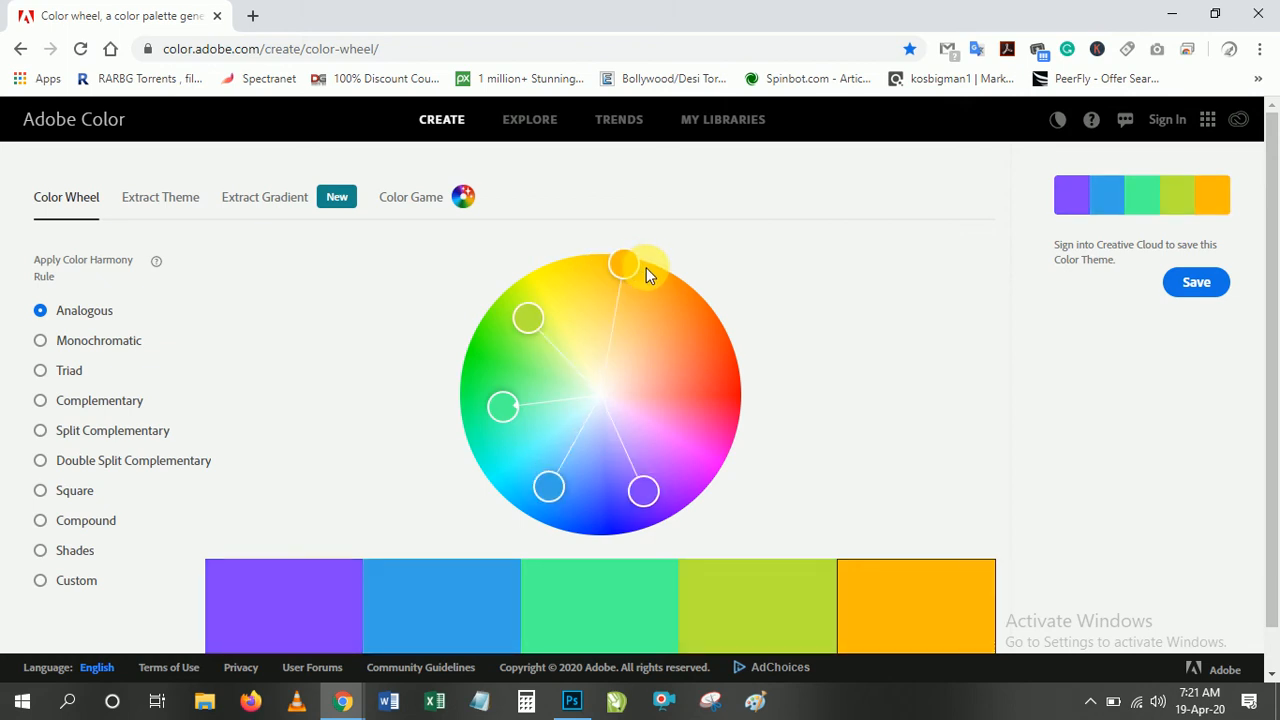
{"action": "left_click_drag", "start_coordinate": [651, 280], "coordinate": [695, 335]}
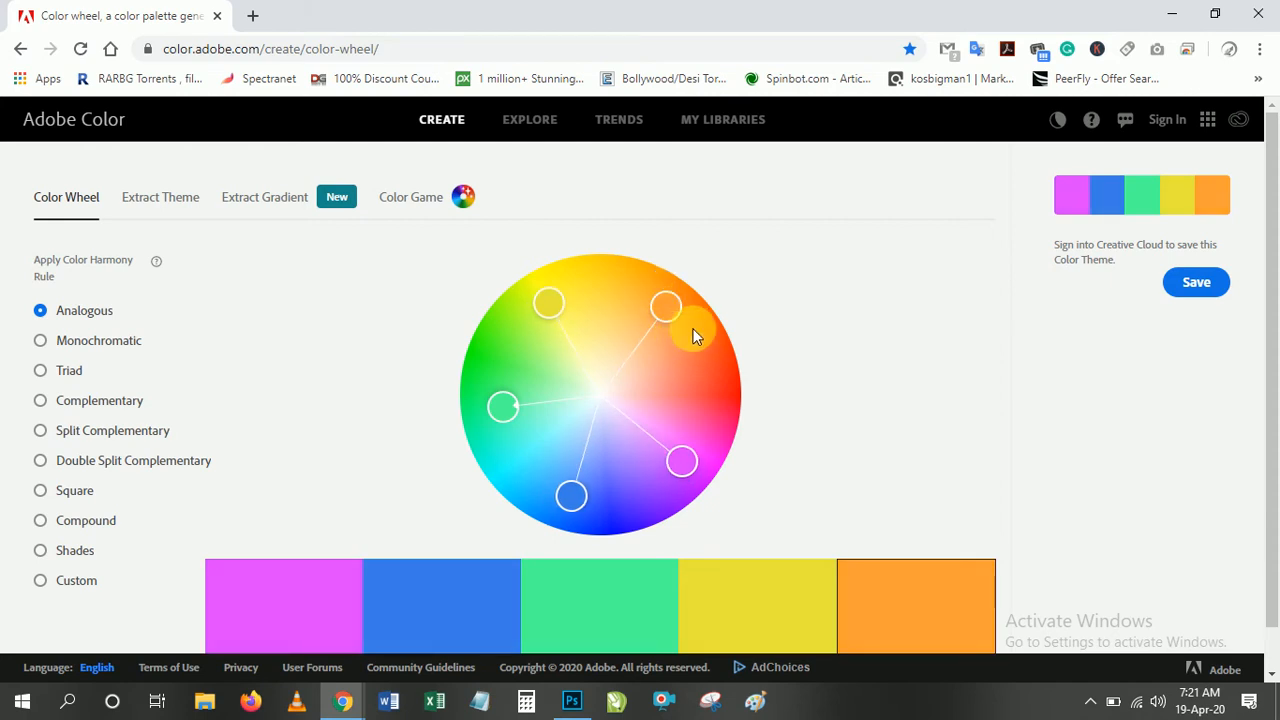
{"action": "left_click", "coordinate": [699, 330]}
{"action": "left_click_drag", "start_coordinate": [699, 330], "coordinate": [722, 331]}
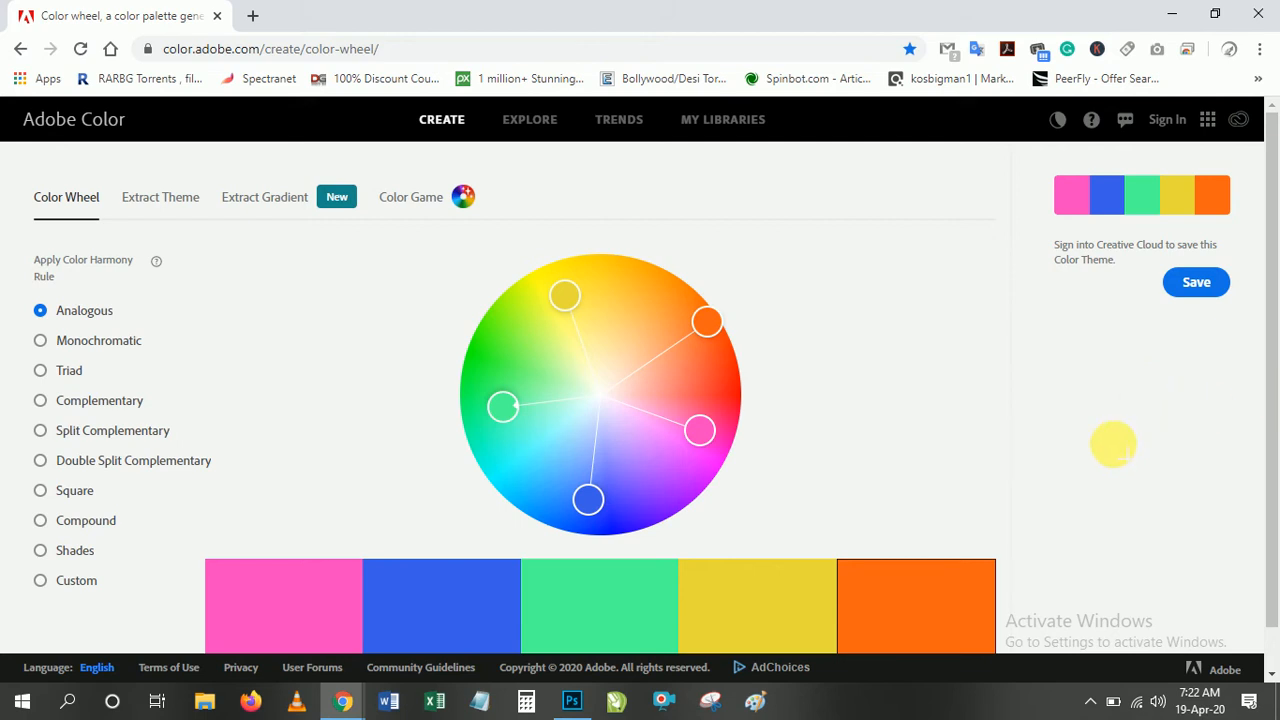
- Copy the hex code #E8DB3A of the yellow swatch in the color theme
{"action": "scroll", "coordinate": [1113, 445], "scroll_direction": "down", "scroll_amount": 1}
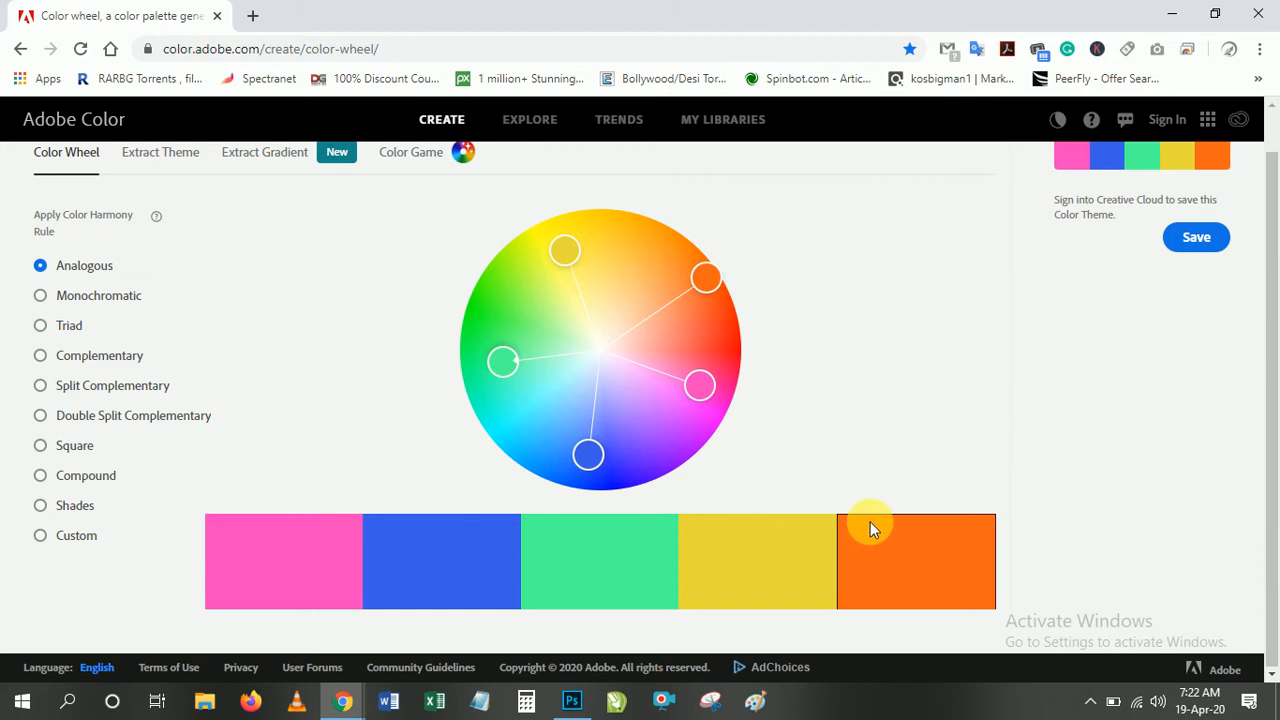
{"action": "scroll", "coordinate": [870, 521], "scroll_direction": "down", "scroll_amount": 2}
{"action": "scroll", "coordinate": [870, 528], "scroll_direction": "down", "scroll_amount": 1}
{"action": "scroll", "coordinate": [870, 528], "scroll_direction": "down", "scroll_amount": 1}
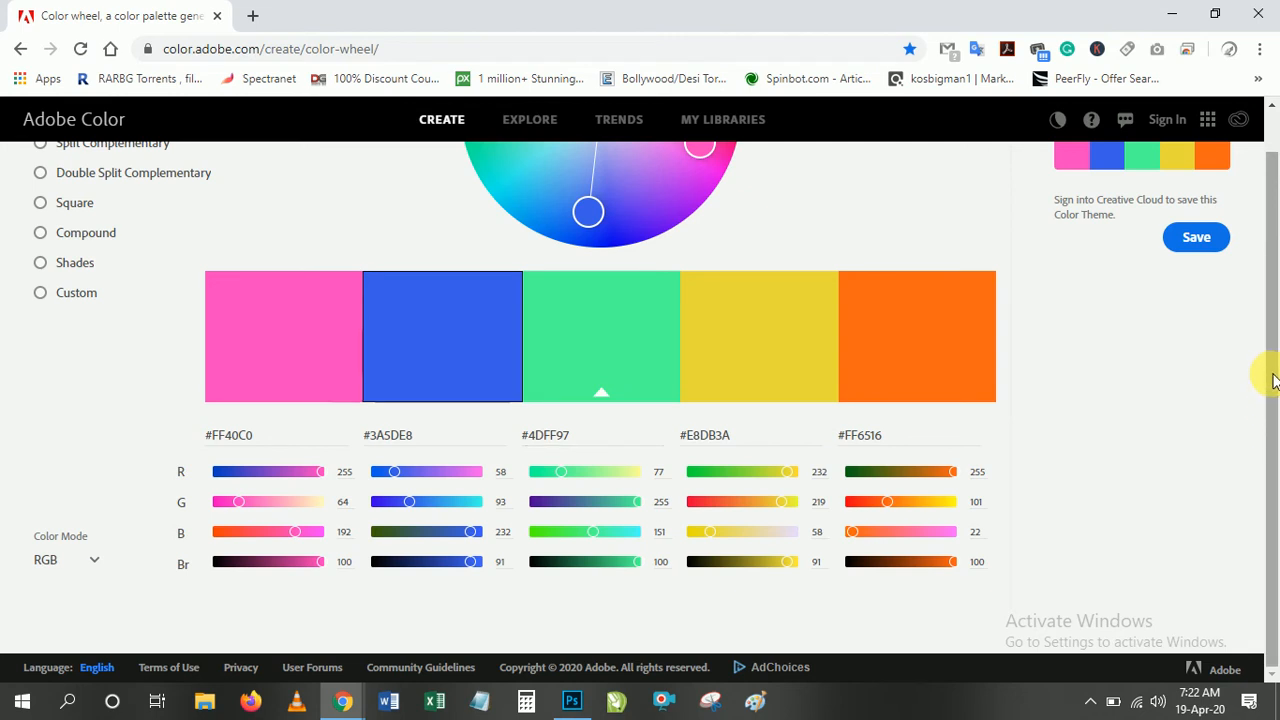
{"action": "scroll", "coordinate": [1271, 371], "scroll_direction": "up", "scroll_amount": 1}
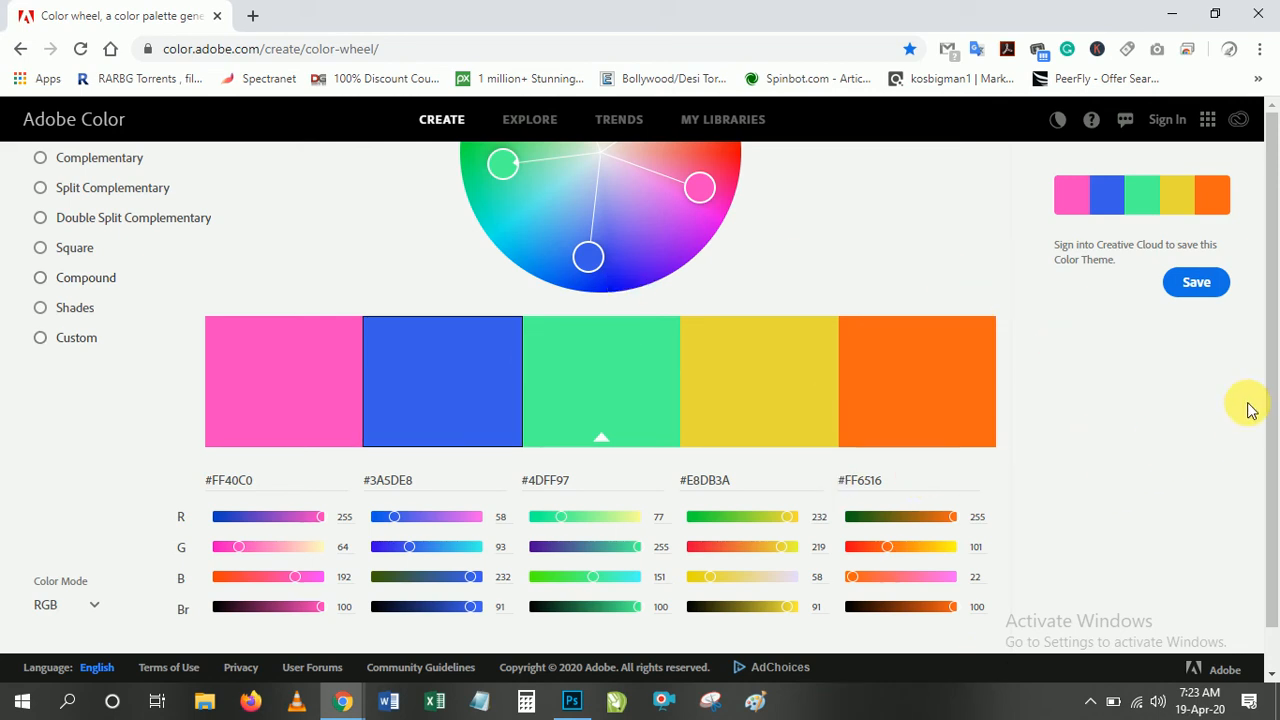
{"action": "mouse_move", "coordinate": [1270, 380]}
{"action": "left_mouse_down"}
{"action": "mouse_move", "coordinate": [1272, 462]}
{"action": "mouse_move", "coordinate": [1266, 360]}
{"action": "left_mouse_up"}
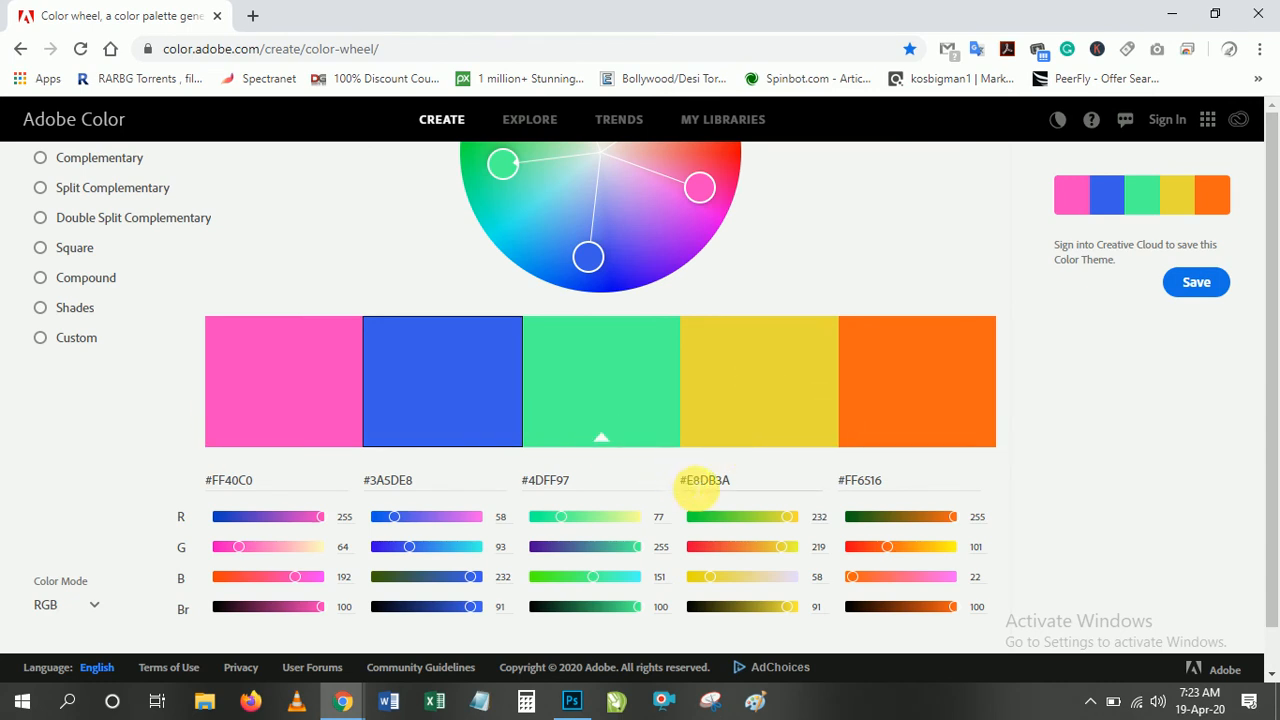
{"action": "left_click", "coordinate": [706, 483]}
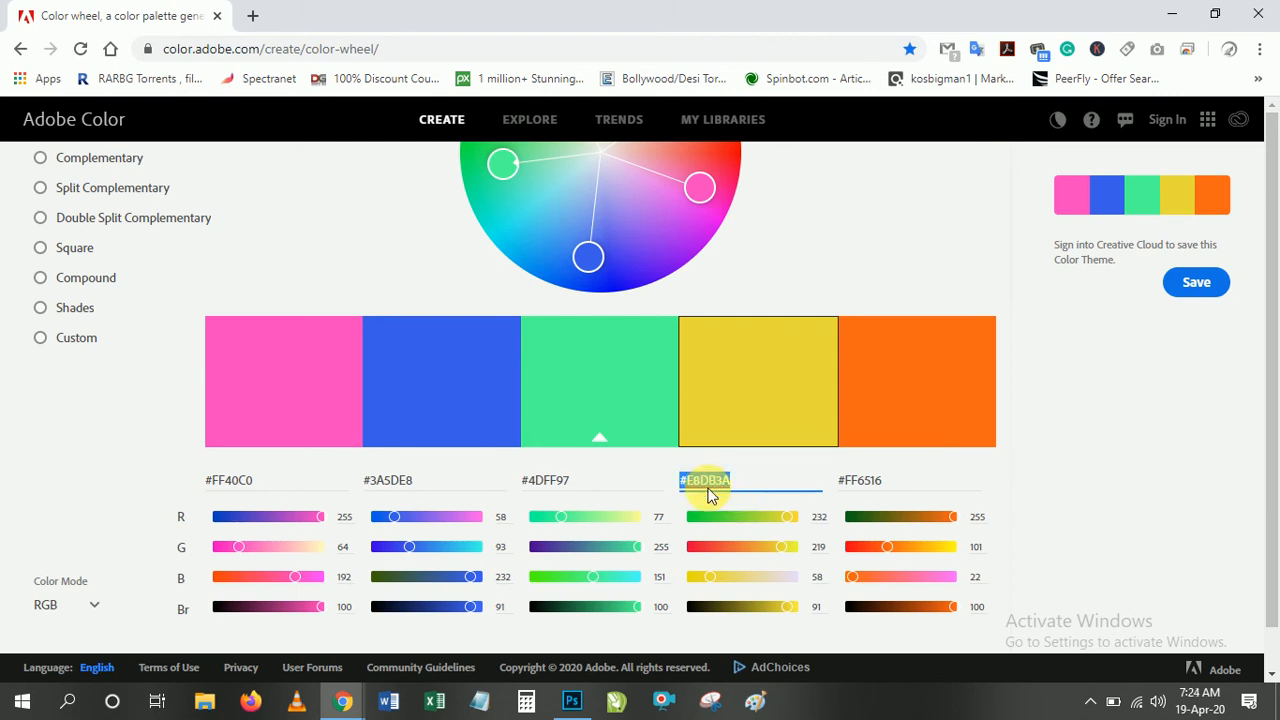
{"action": "right_click", "coordinate": [708, 486]}
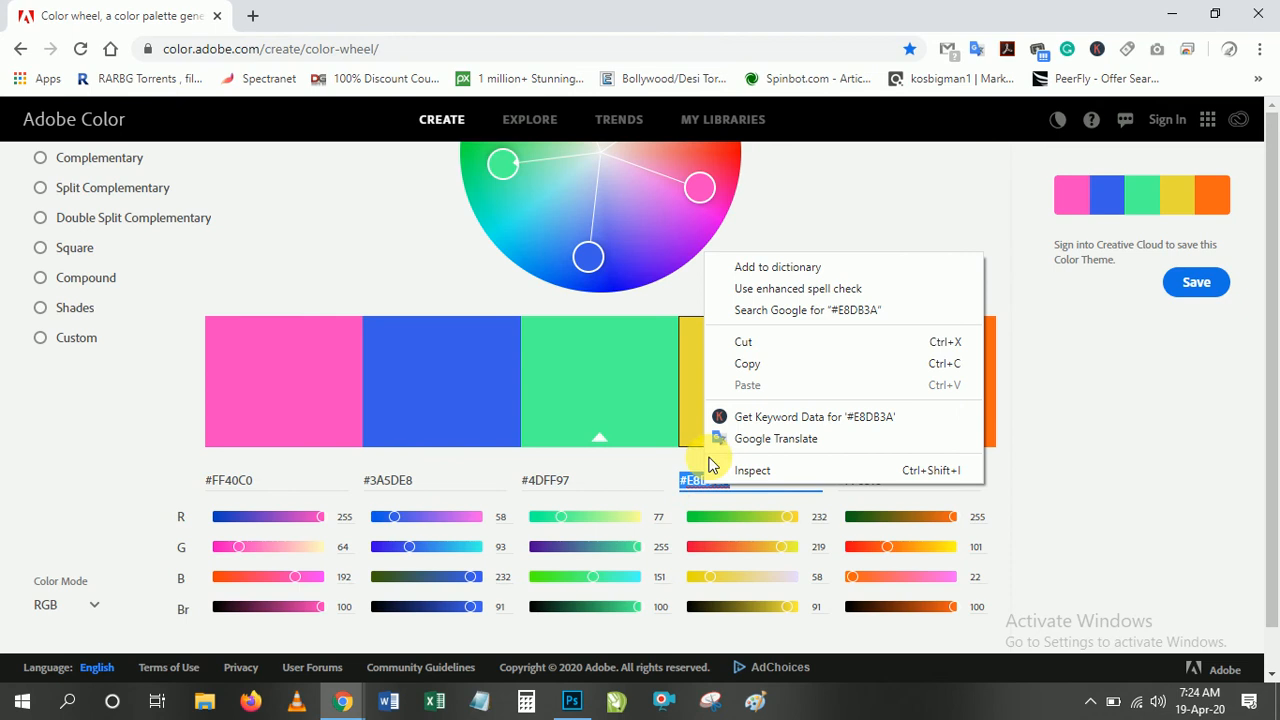
{"action": "left_click", "coordinate": [762, 365]}
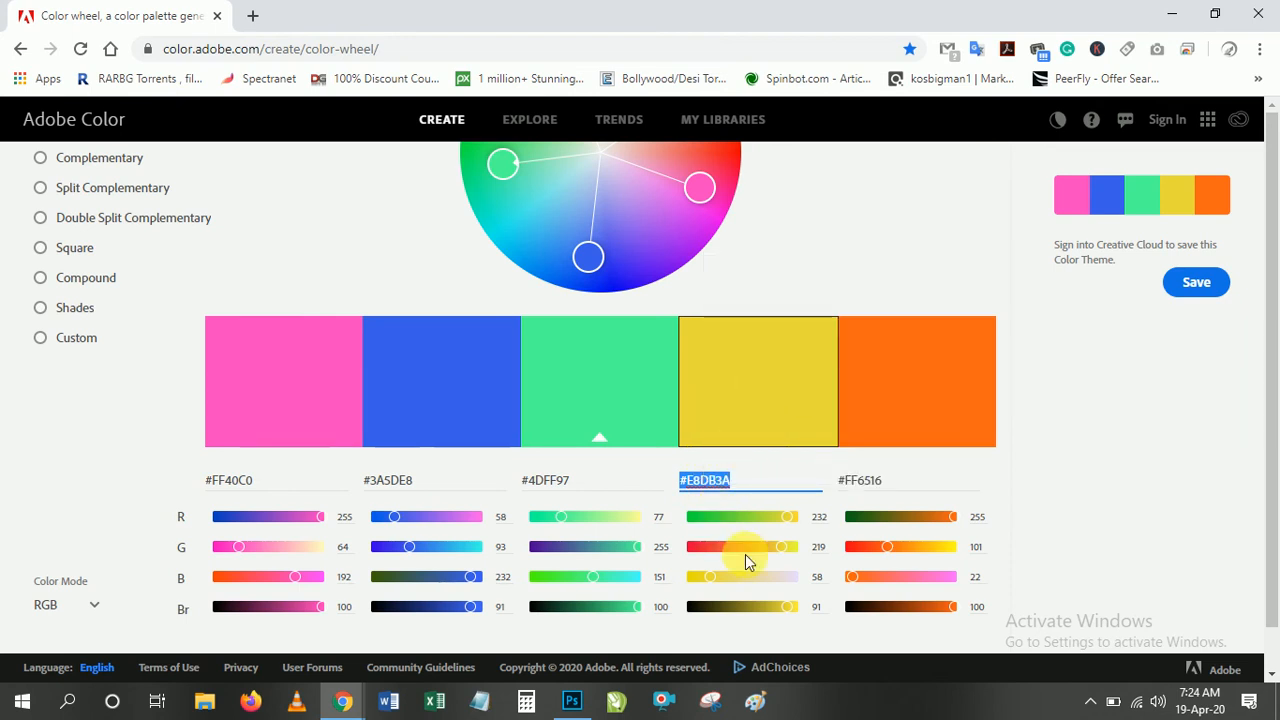
- Switch to Photoshop and set the fill color of the Rectangle 1 shape to the copied #E8DB3A
{"action": "left_click", "coordinate": [573, 706]}
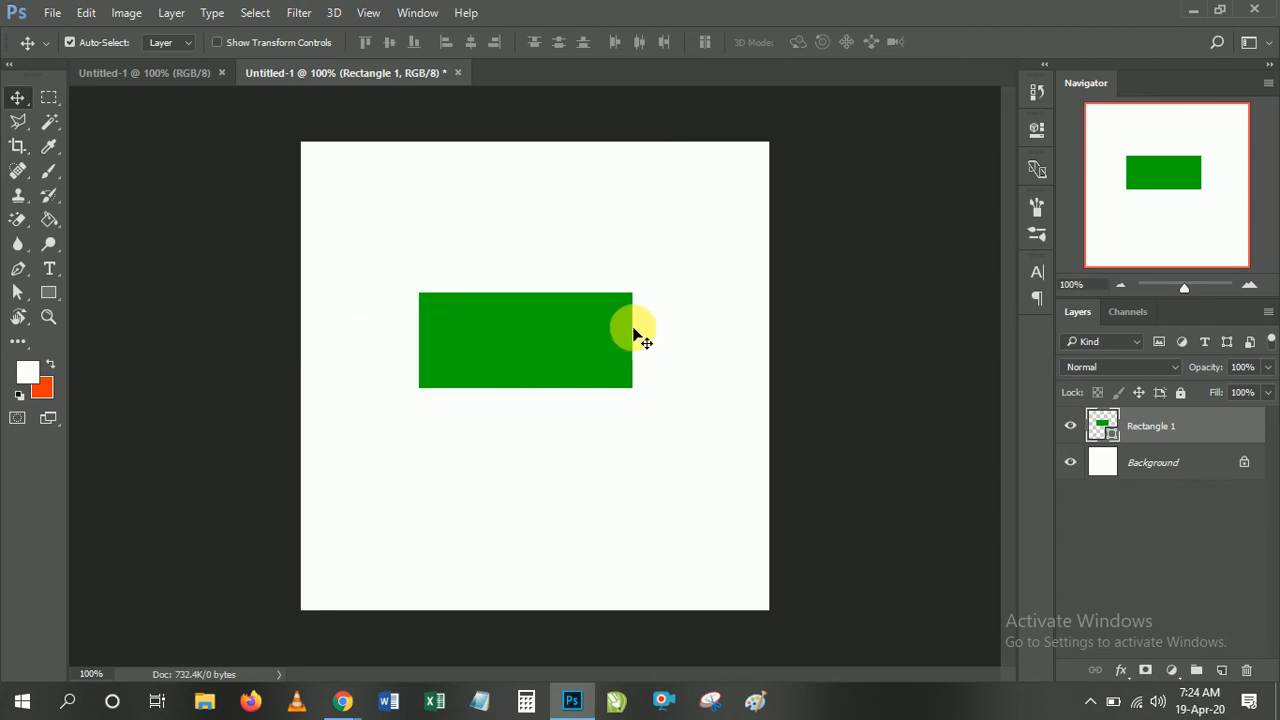
{"action": "double_click", "coordinate": [1116, 433]}
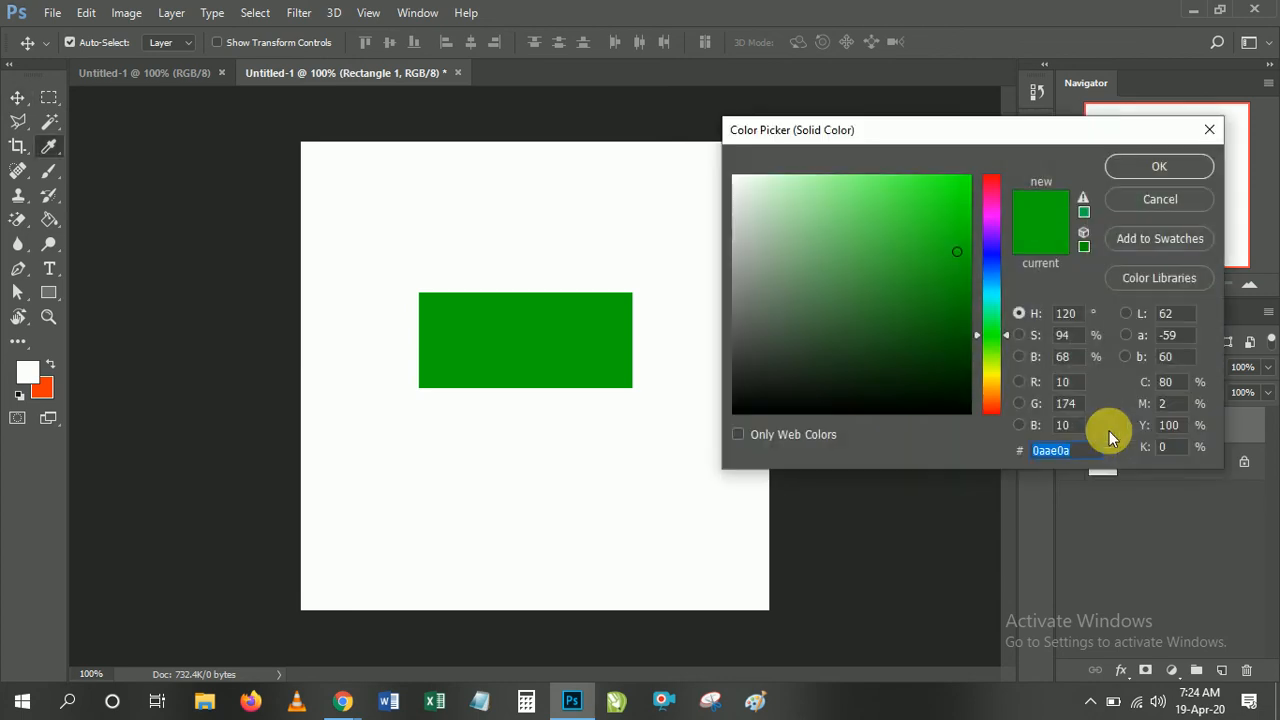
{"action": "right_click", "coordinate": [1061, 459]}
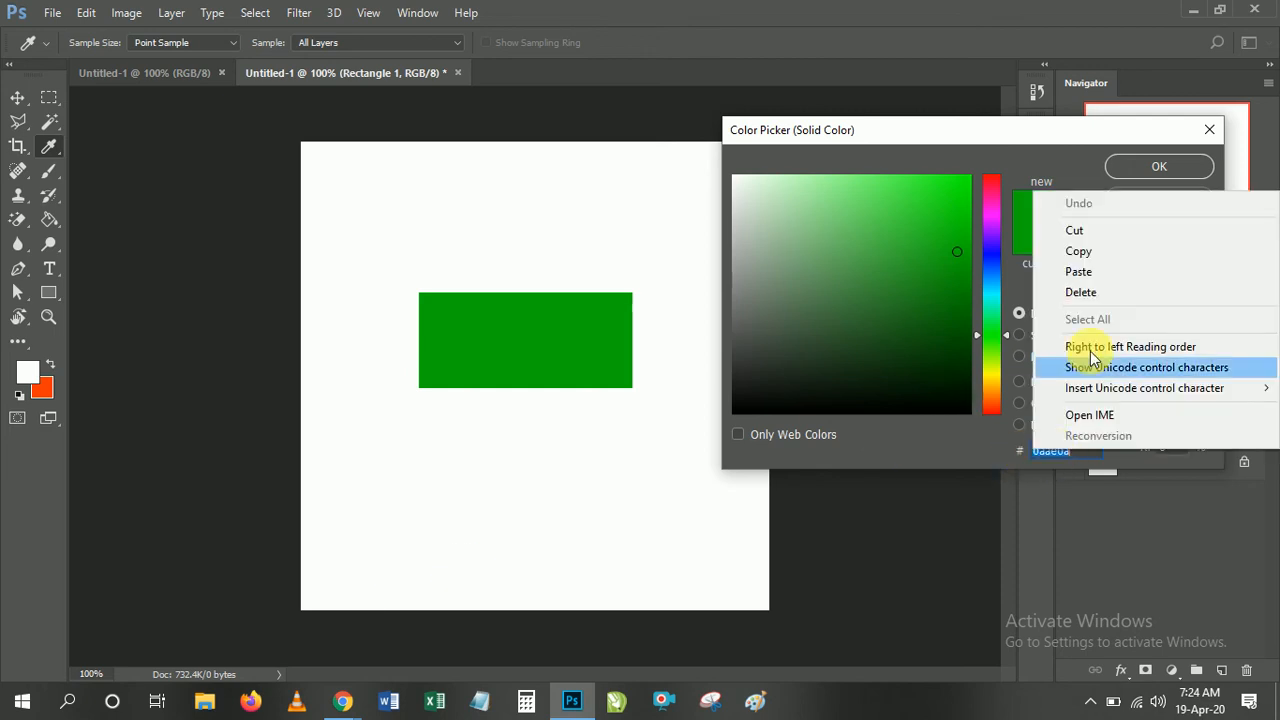
{"action": "left_click", "coordinate": [1095, 272]}
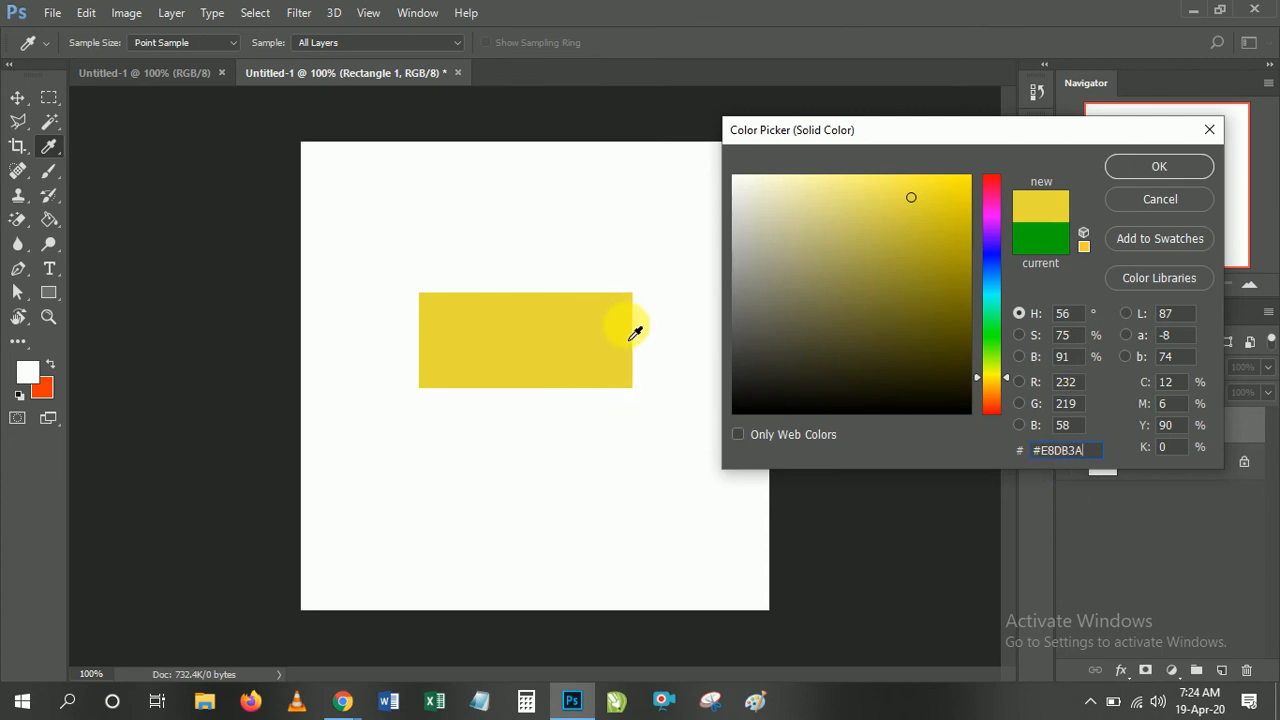
{"action": "left_click", "coordinate": [1134, 167]}
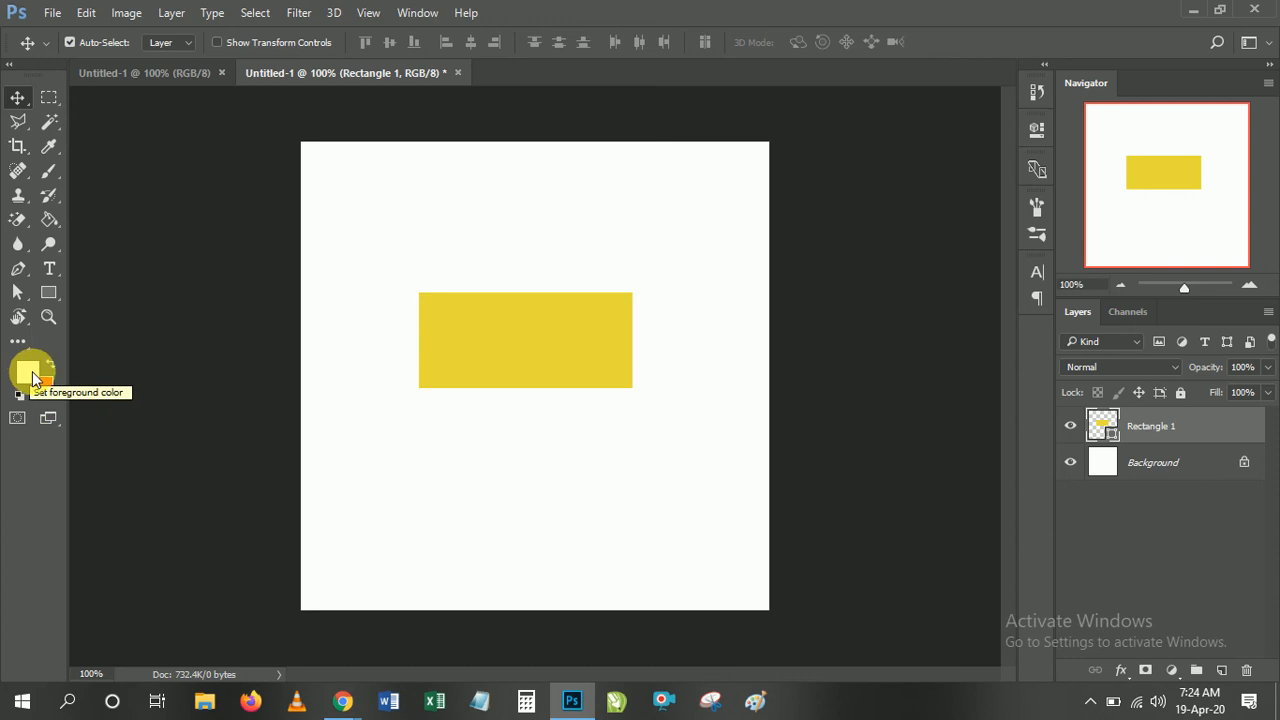
- Set the foreground color to the copied yellow #E8DB3A
{"action": "double_click", "coordinate": [1052, 452]}
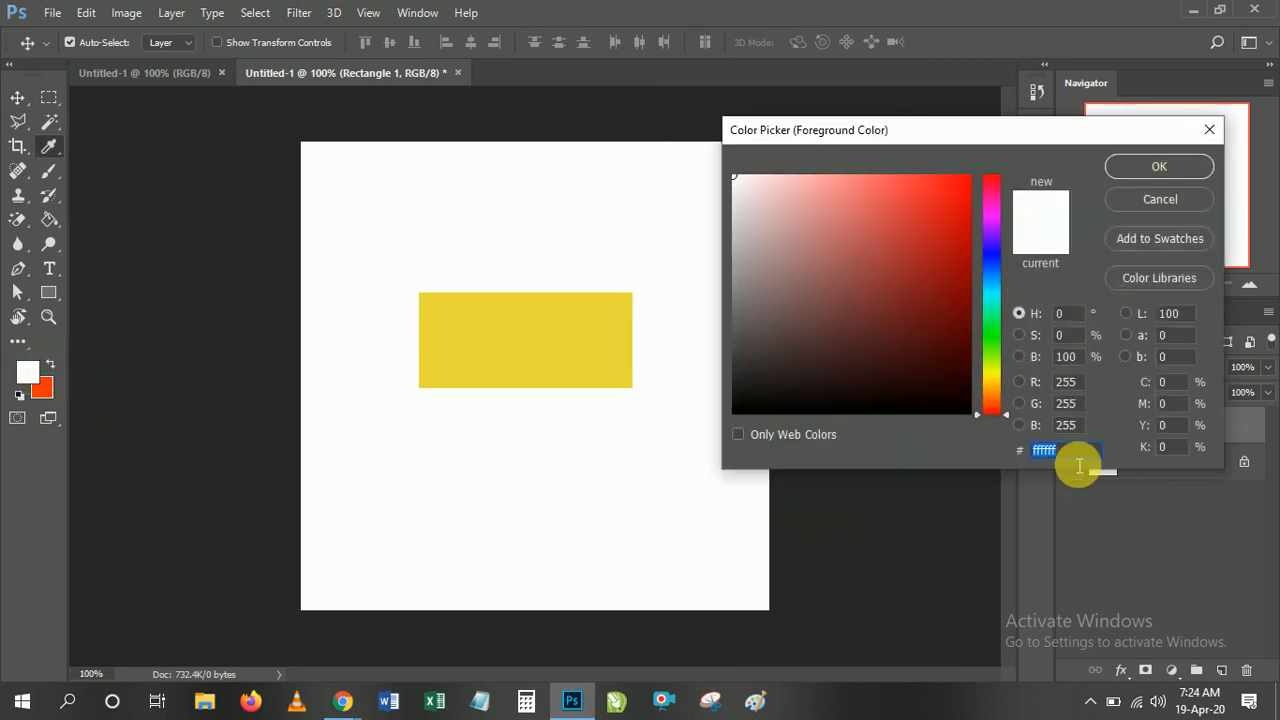
{"action": "right_click", "coordinate": [1050, 455]}
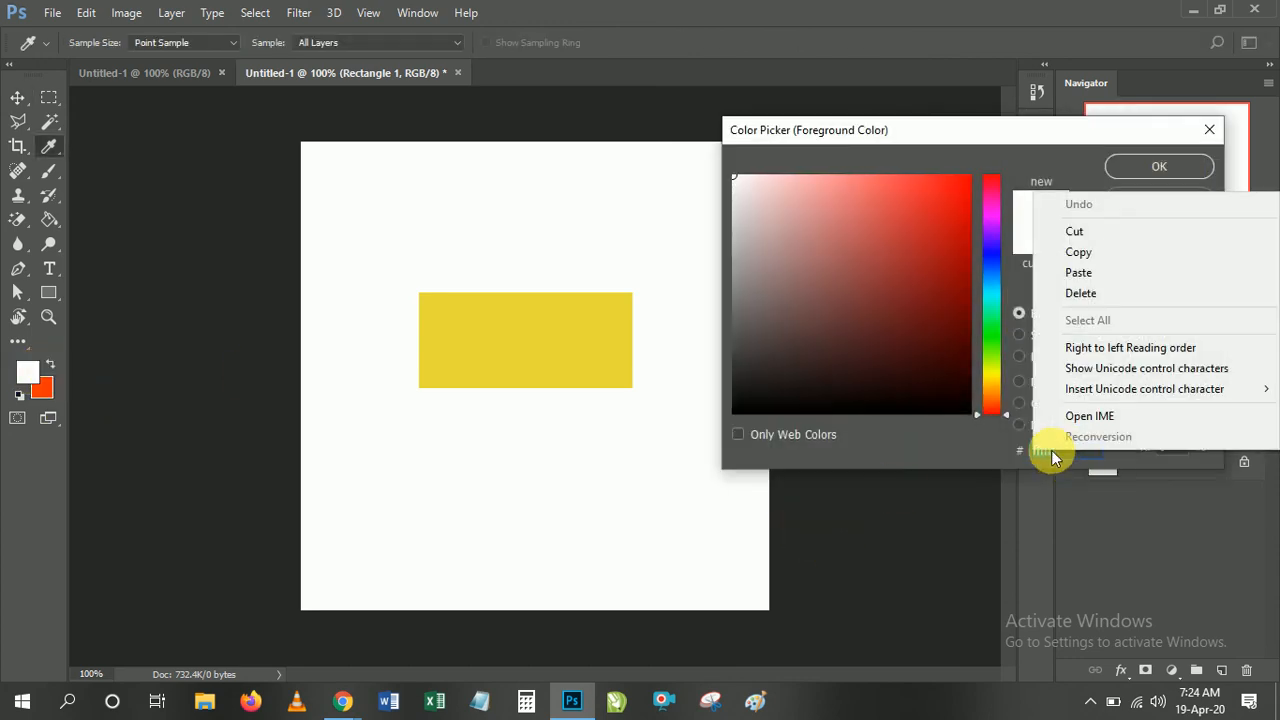
{"action": "left_click", "coordinate": [1108, 272]}
{"action": "left_click", "coordinate": [1151, 169]}
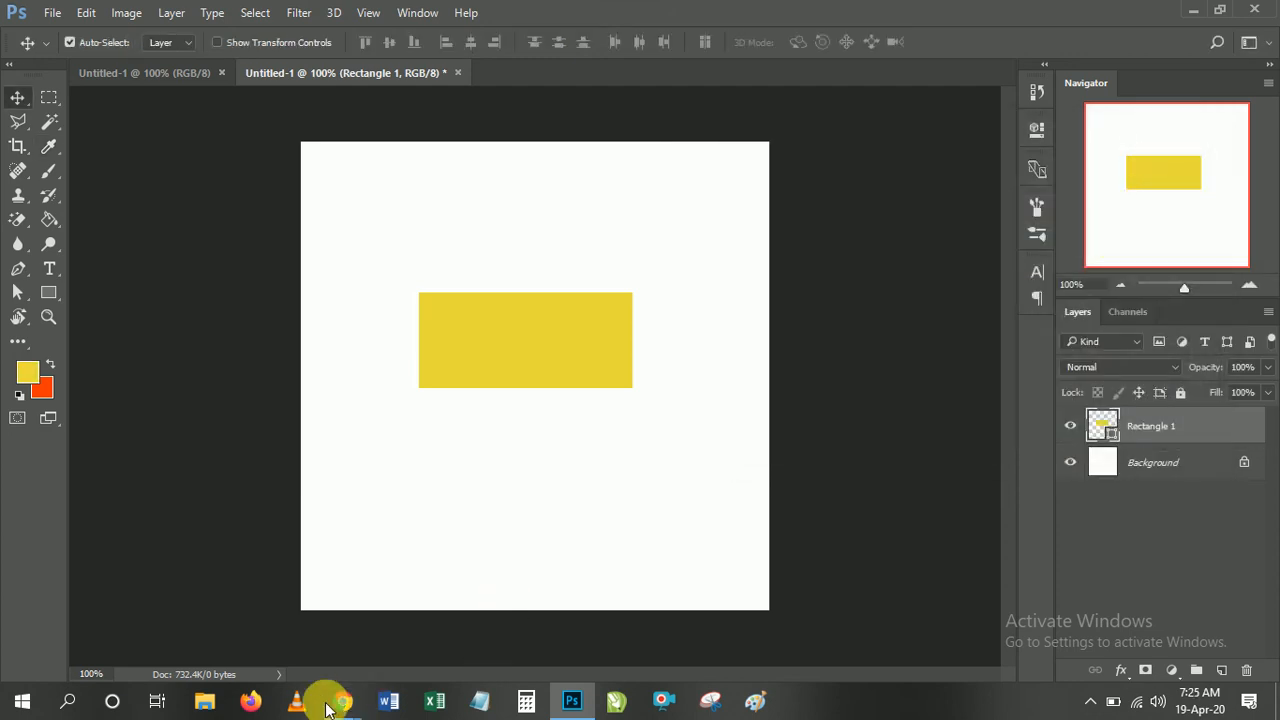
- Switch to Adobe Color in Chrome and copy the blue swatch's hex code #3A5DE8
{"action": "mouse_move", "coordinate": [352, 708]}
{"action": "left_click", "coordinate": [418, 632]}
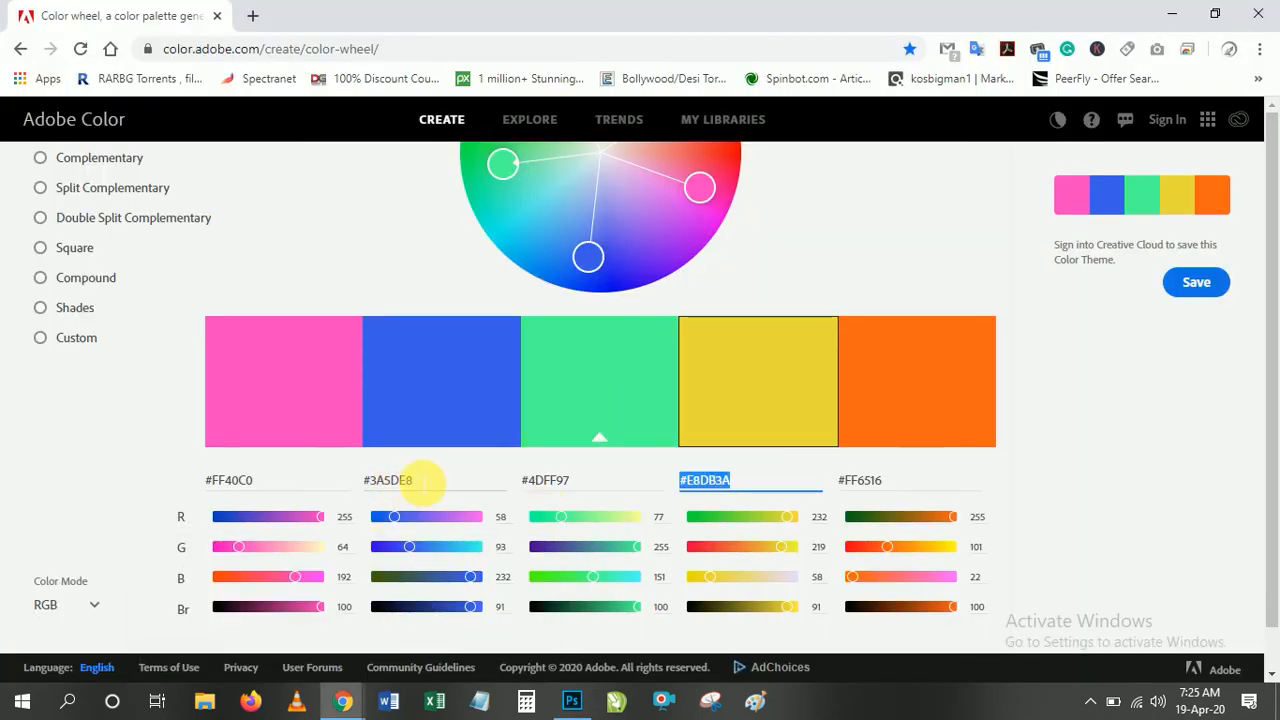
{"action": "left_click", "coordinate": [421, 481]}
{"action": "right_click", "coordinate": [397, 481]}
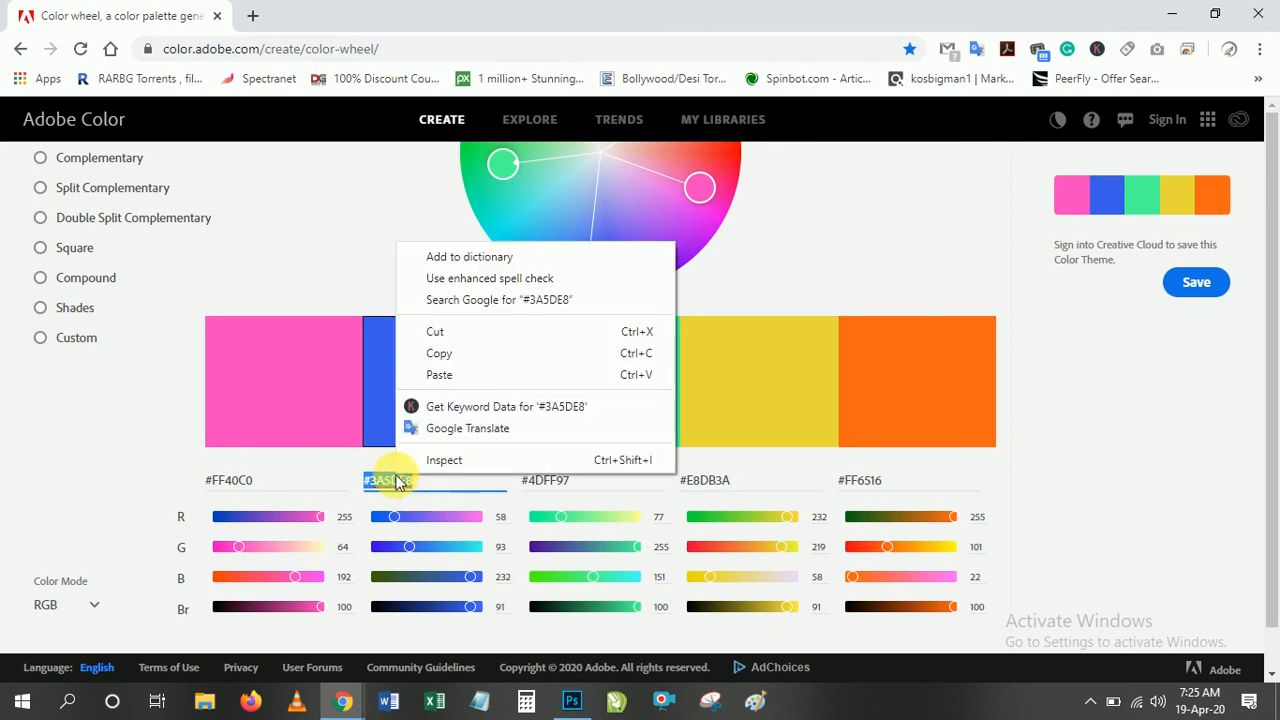
{"action": "left_click", "coordinate": [440, 354]}
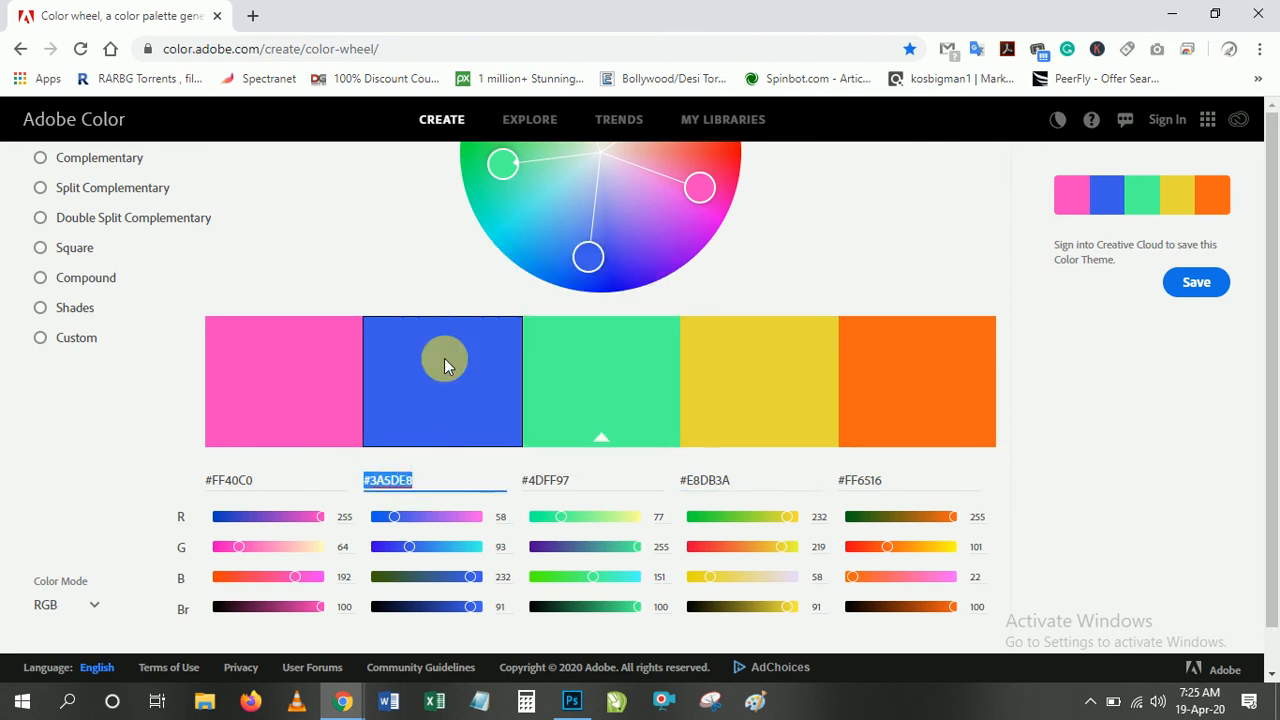
- Switch to Photoshop and set the background color to the copied blue #3A5DE8
{"action": "left_click", "coordinate": [572, 697]}
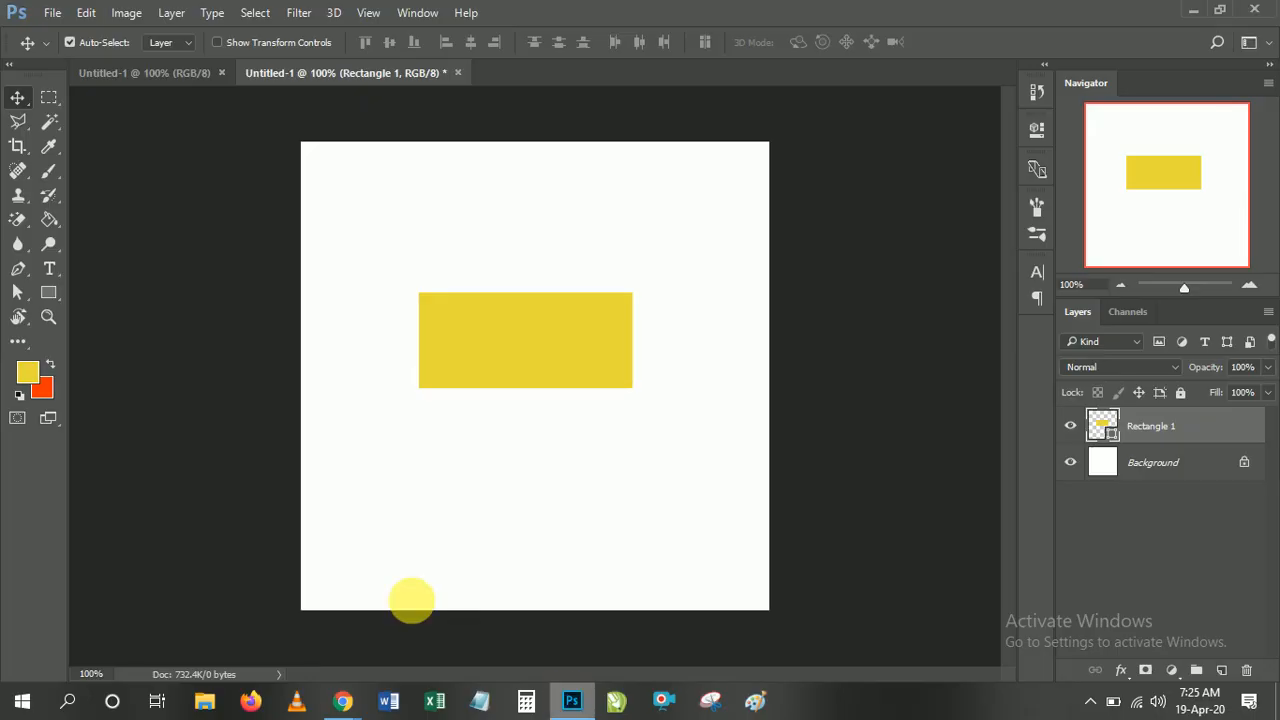
{"action": "left_click", "coordinate": [44, 392]}
{"action": "left_click", "coordinate": [1050, 449]}
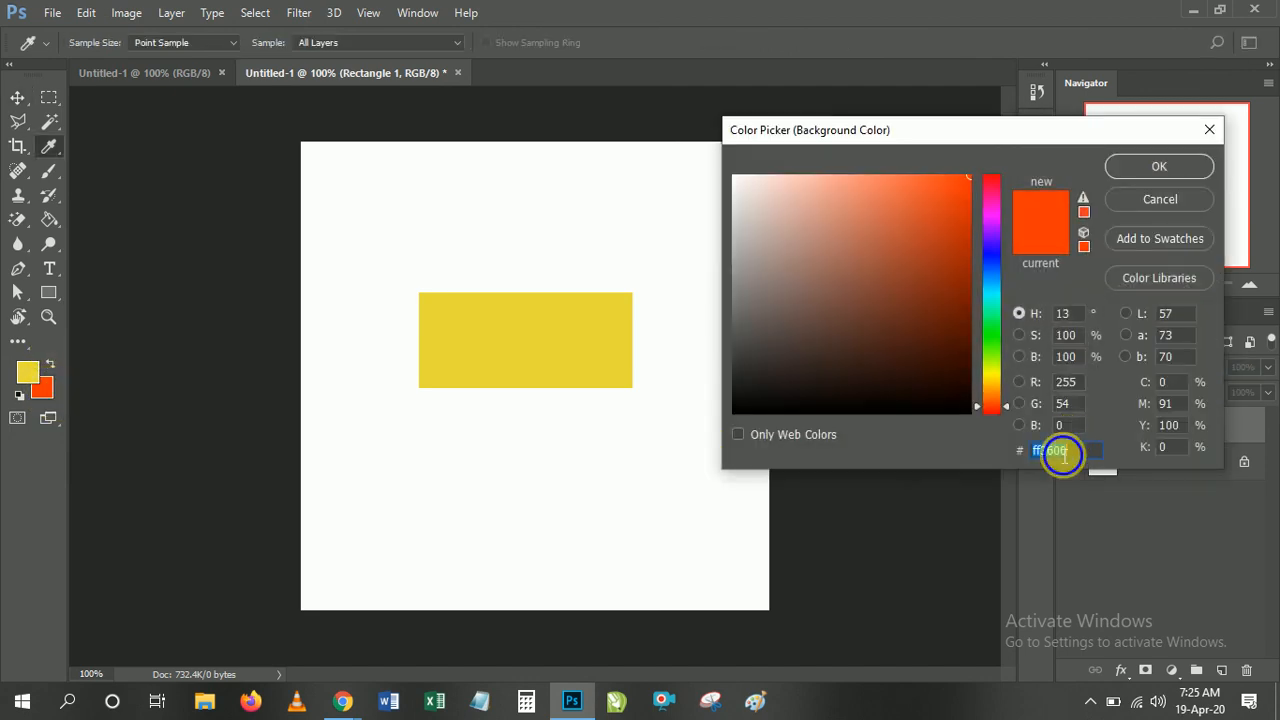
{"action": "right_click", "coordinate": [1055, 449]}
{"action": "left_click", "coordinate": [1089, 269]}
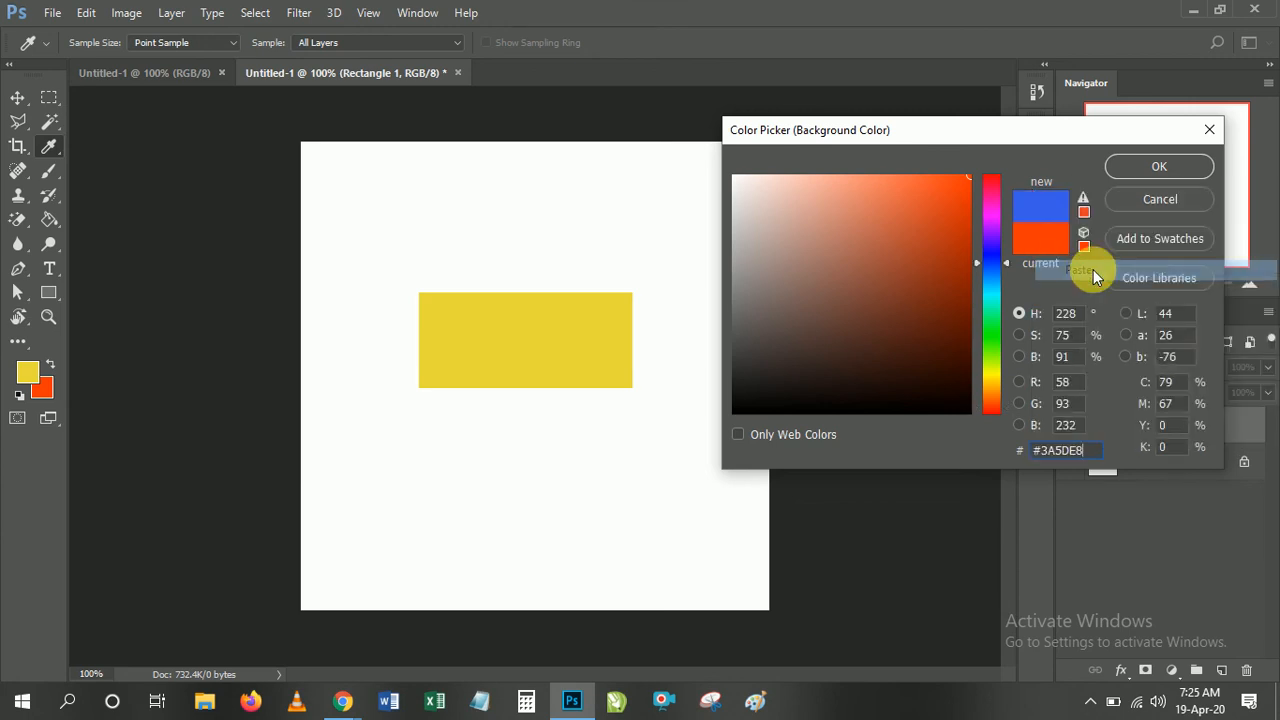
{"action": "left_click", "coordinate": [1158, 166]}
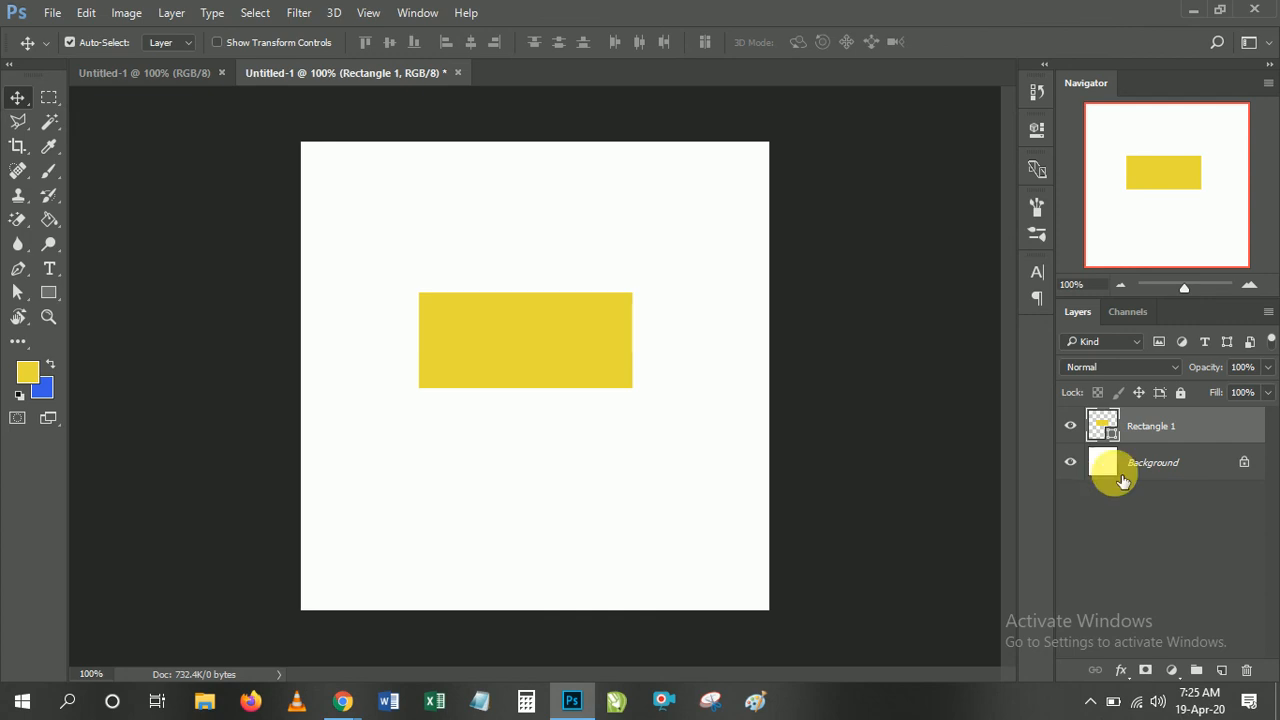
- Add a new layer beneath Rectangle 1 and fill it with blue #3A5DE8 using the Paint Bucket
{"action": "left_click", "coordinate": [1226, 670]}
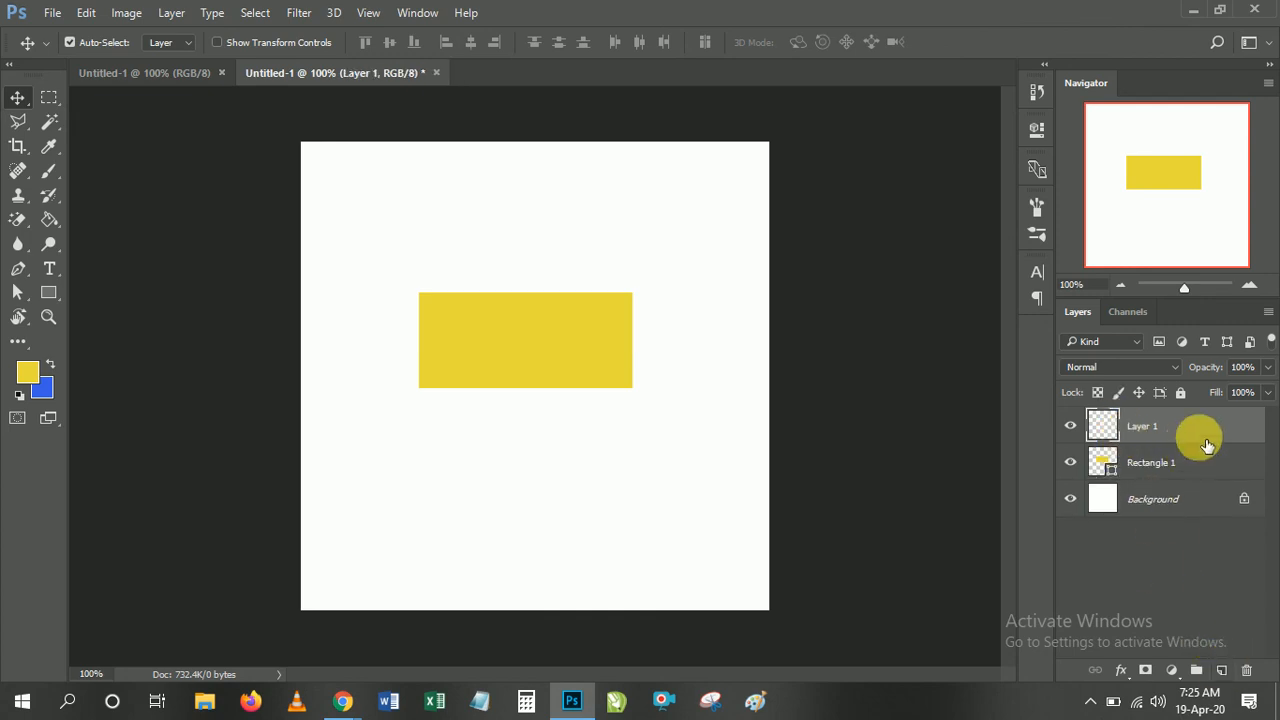
{"action": "left_click_drag", "start_coordinate": [1196, 430], "coordinate": [1200, 478]}
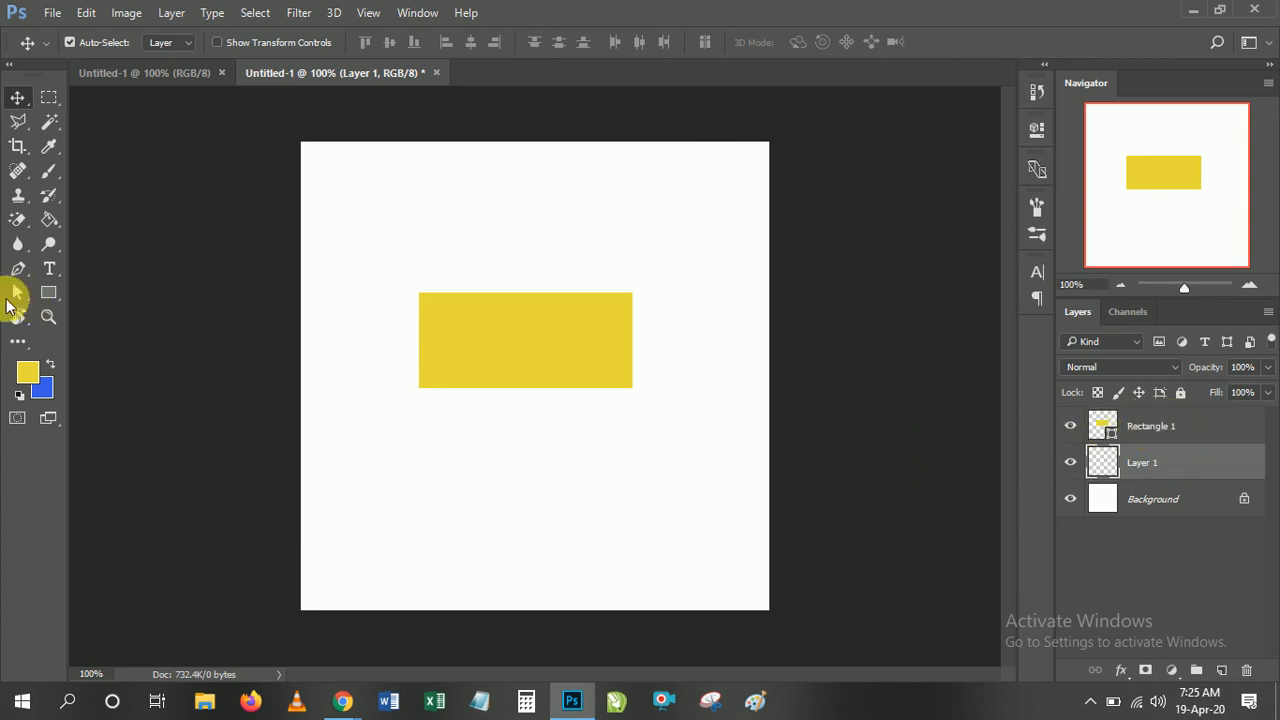
{"action": "left_click", "coordinate": [49, 219]}
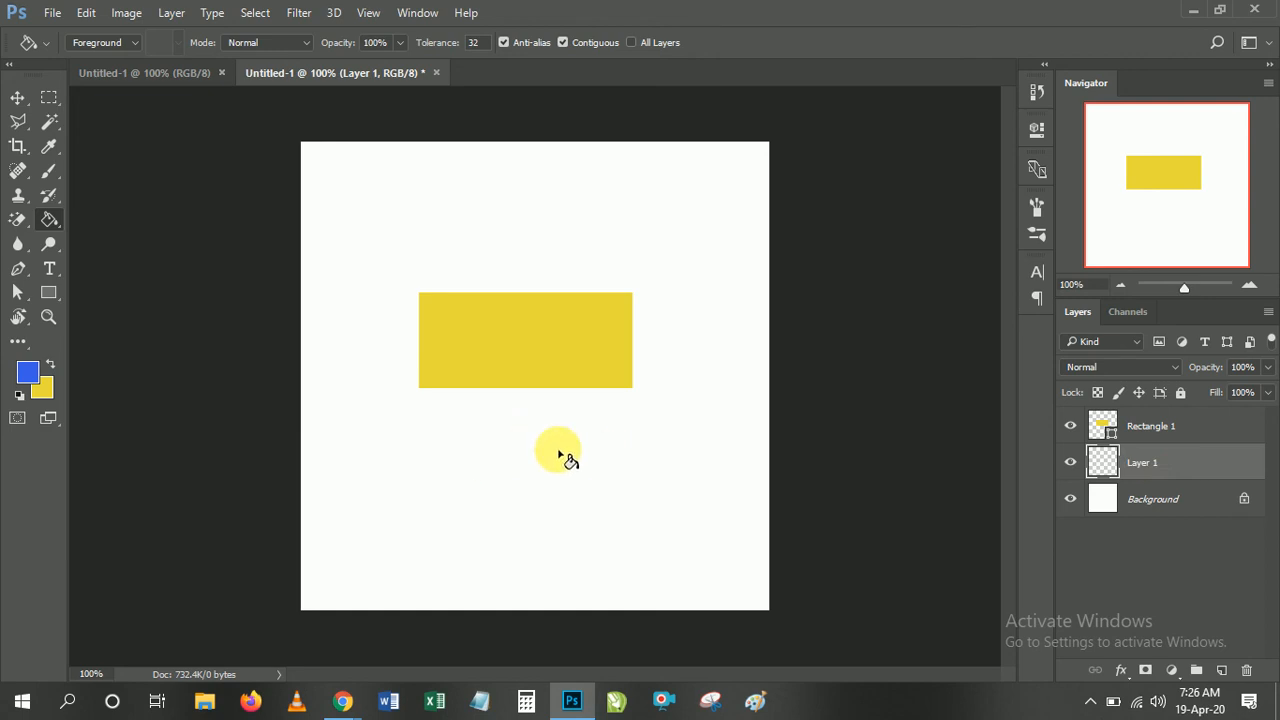
{"action": "left_click", "coordinate": [615, 484]}
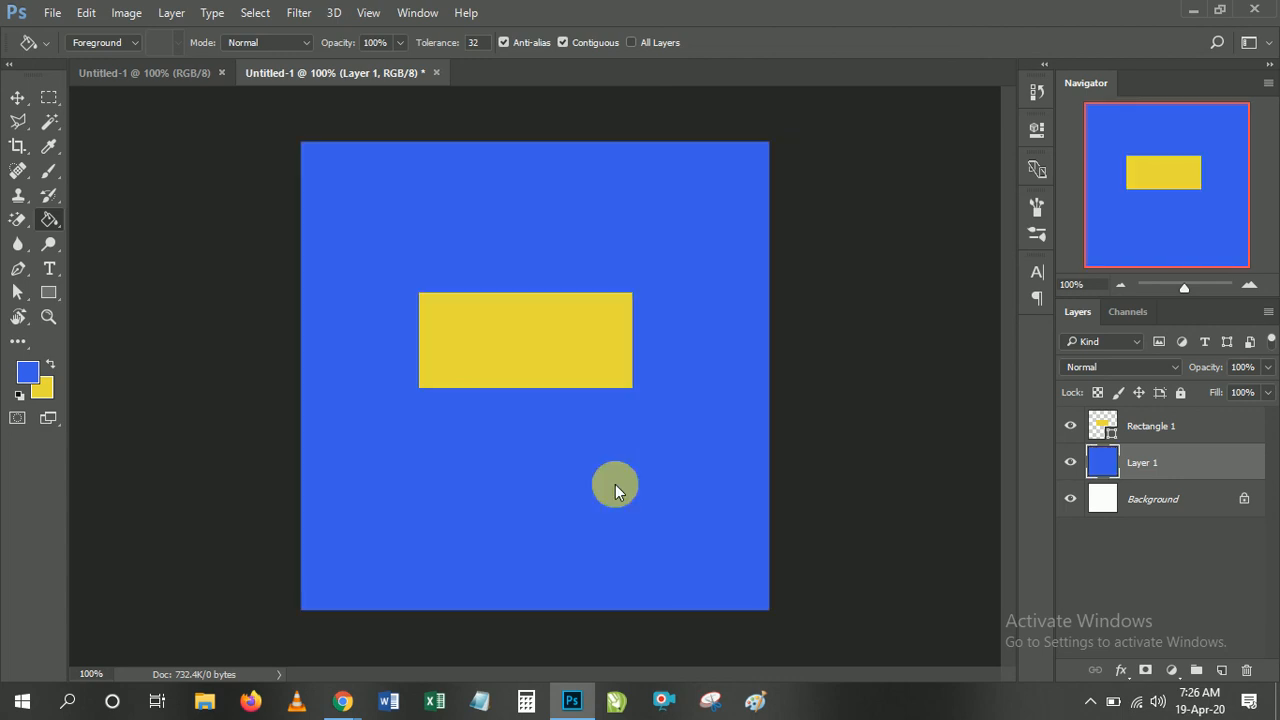
{"action": "left_click", "coordinate": [28, 100]}
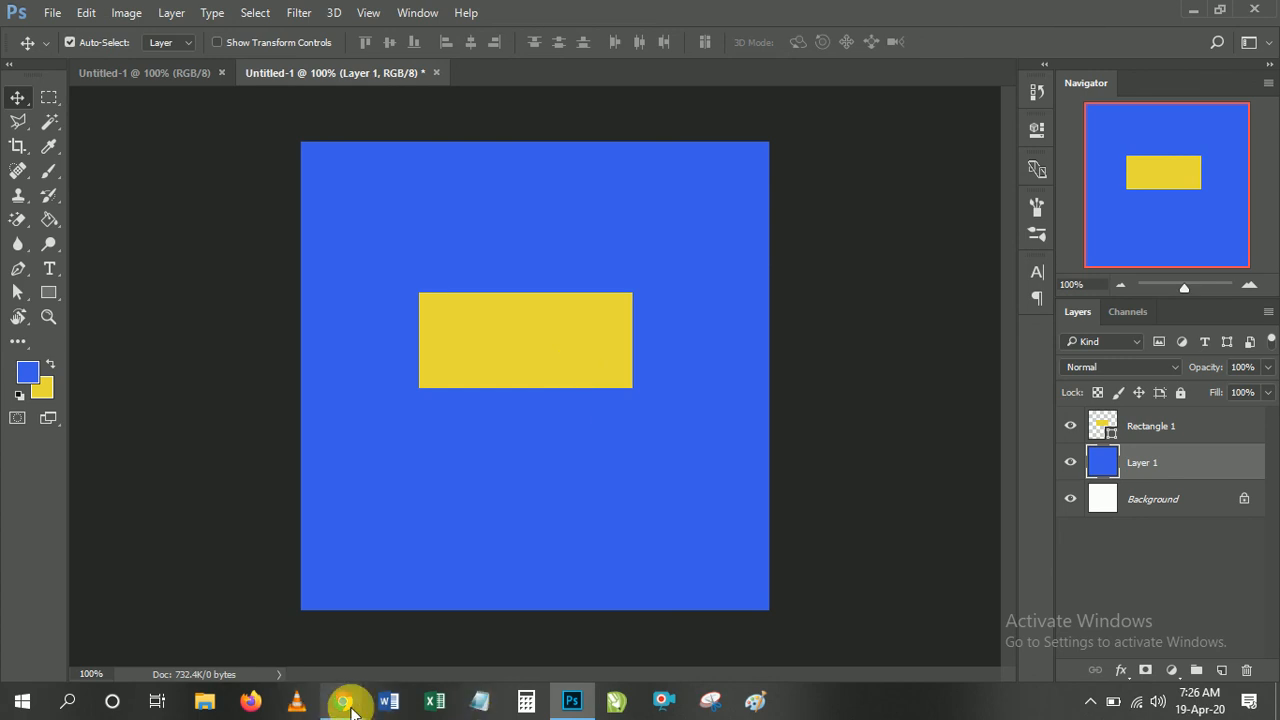
{"action": "mouse_move", "coordinate": [346, 694]}
{"action": "mouse_move", "coordinate": [476, 640]}
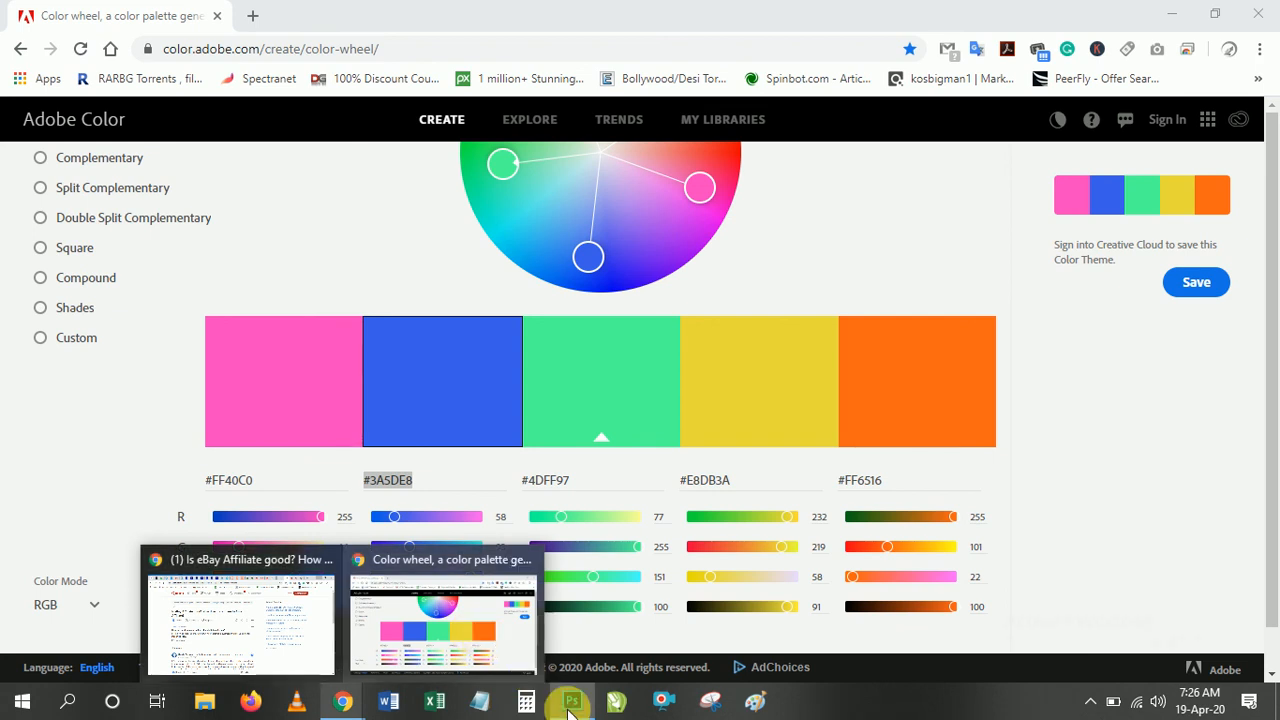
{"action": "mouse_move", "coordinate": [570, 708]}
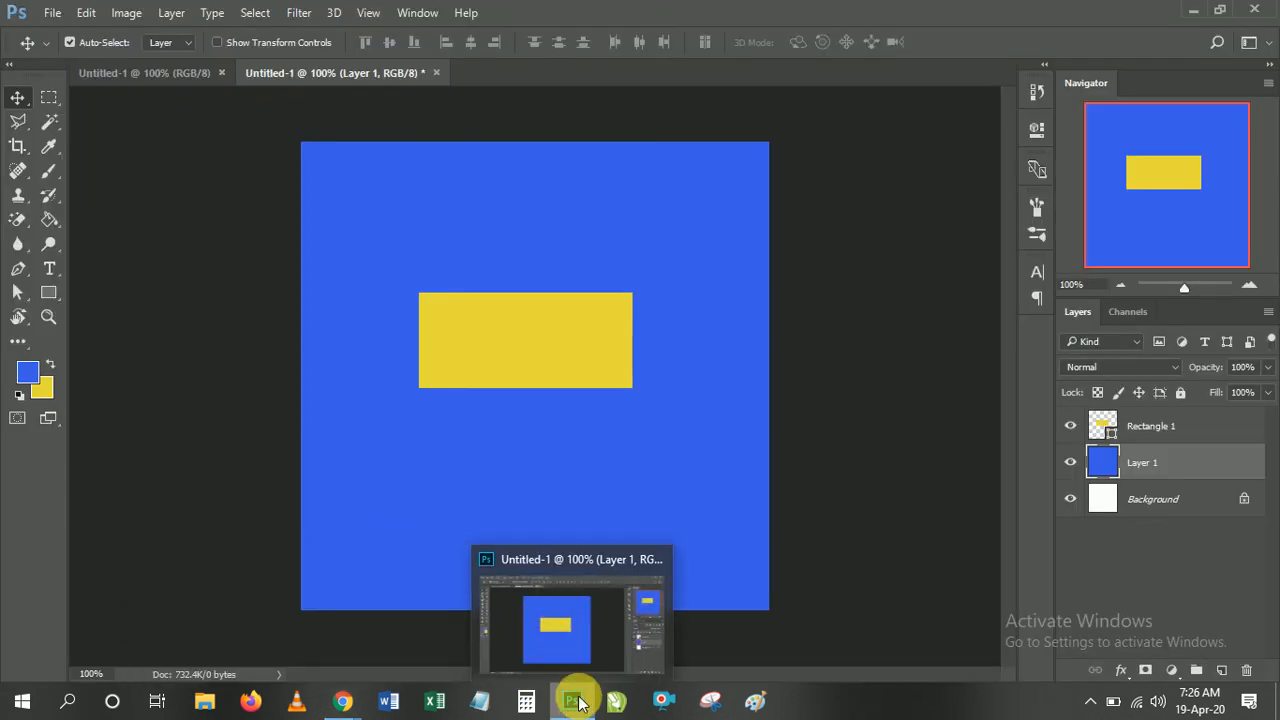